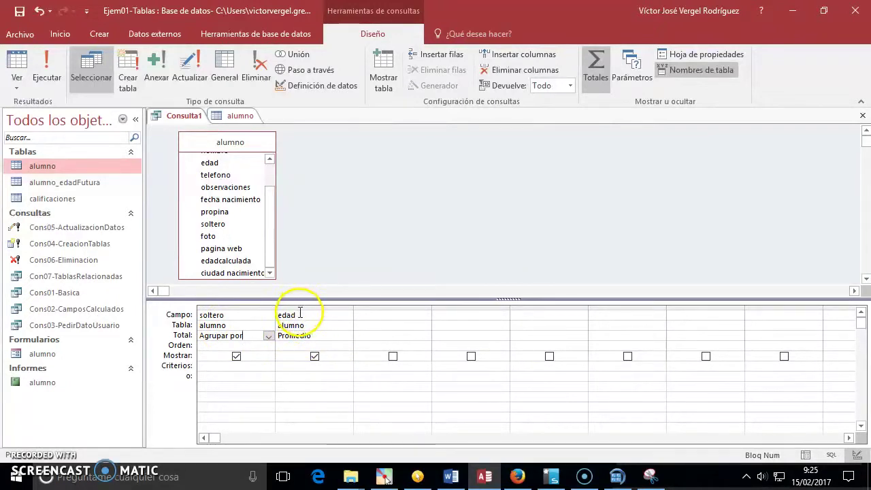
Save the totals query that averages edad by soltero under the name Consu08-Totales.
{"action": "double_click", "coordinate": [323, 335]}
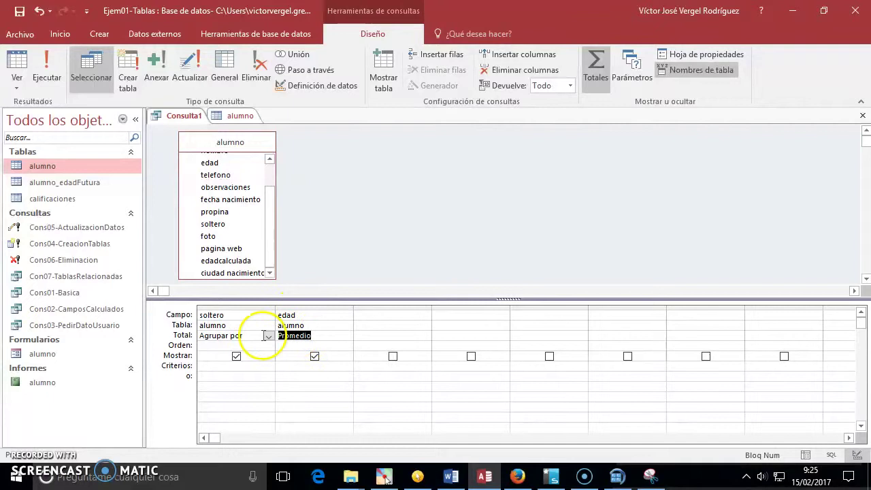
{"action": "right_click", "coordinate": [165, 115]}
{"action": "left_click", "coordinate": [175, 121]}
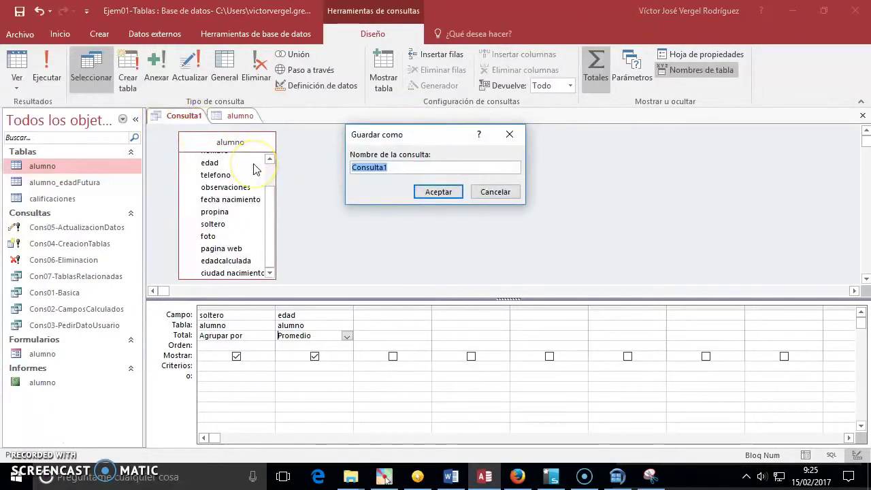
{"action": "type", "text": "Consu08"}
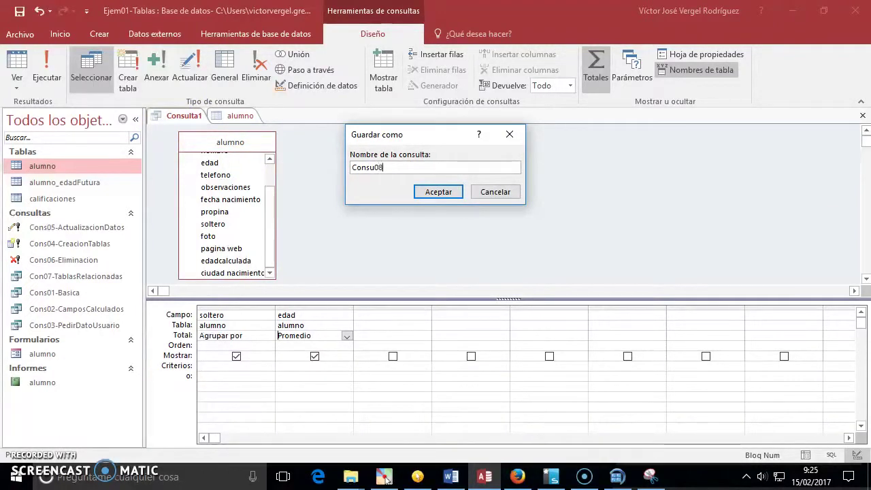
{"action": "type", "text": "-Tota"}
{"action": "key", "text": "BackSpace"}
{"action": "type", "text": "tales"}
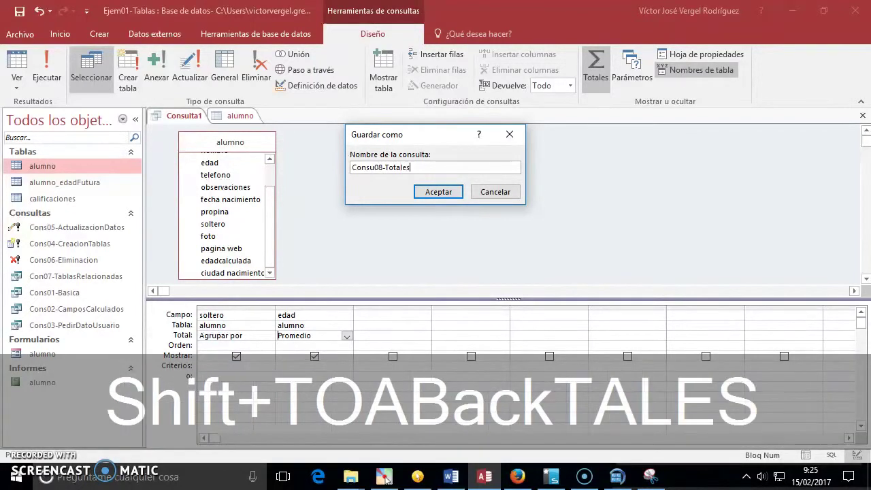
{"action": "key", "text": "Return"}
Run the Consu08-Totales query and widen the PromedioDeedad column so its values fit.
{"action": "left_click", "coordinate": [47, 60]}
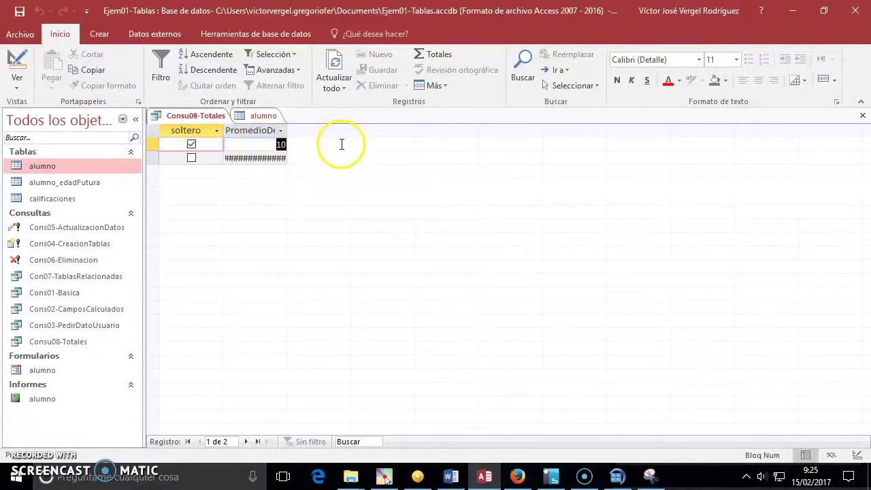
{"action": "left_click_drag", "start_coordinate": [286, 130], "coordinate": [334, 129]}
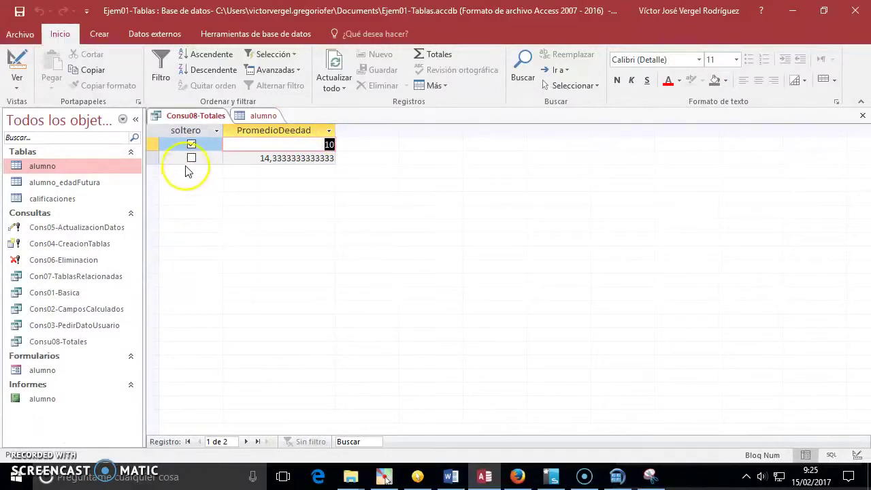
{"action": "left_click_drag", "start_coordinate": [261, 157], "coordinate": [347, 164]}
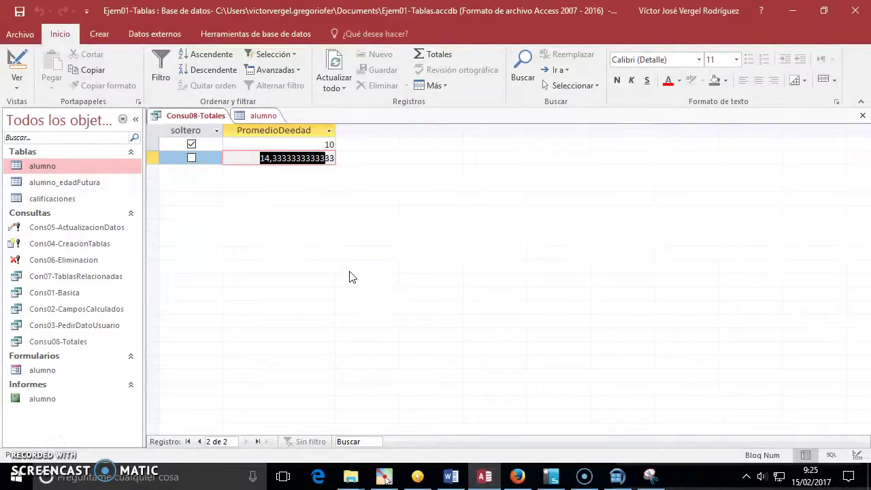
Return Consu08-Totales to Design view and create a new query design based on the alumno table.
{"action": "right_click", "coordinate": [189, 115]}
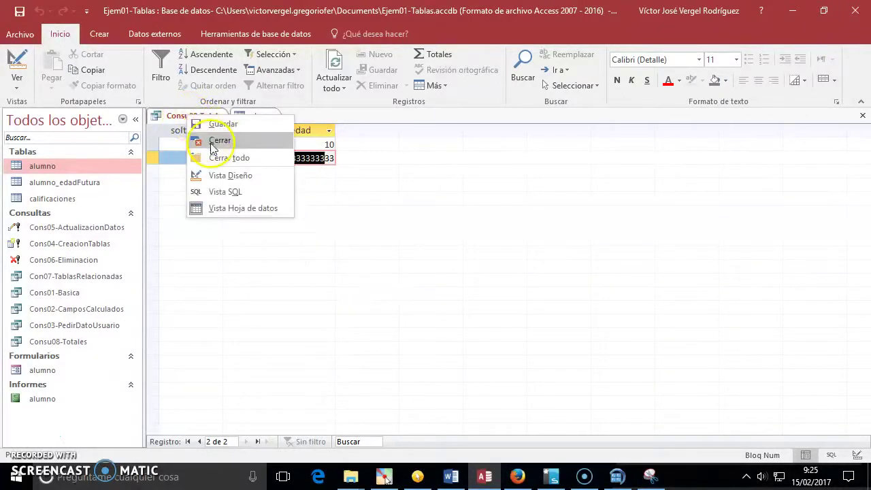
{"action": "left_click", "coordinate": [17, 65]}
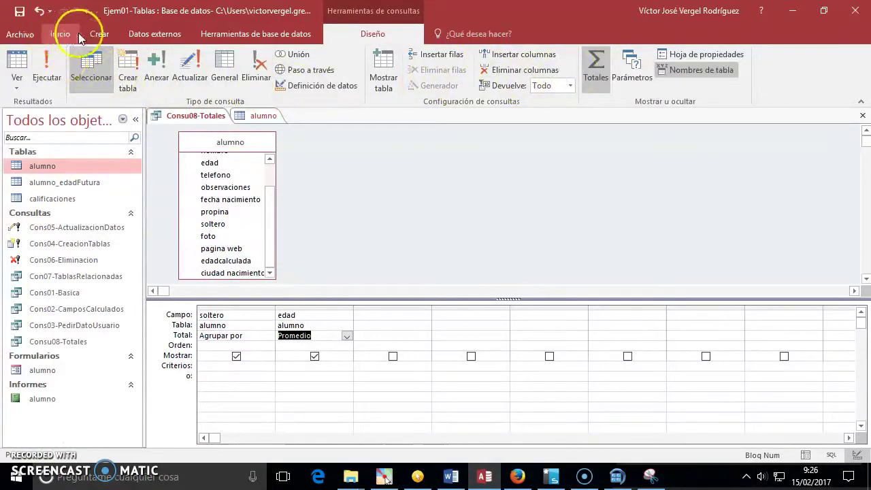
{"action": "left_click", "coordinate": [100, 33]}
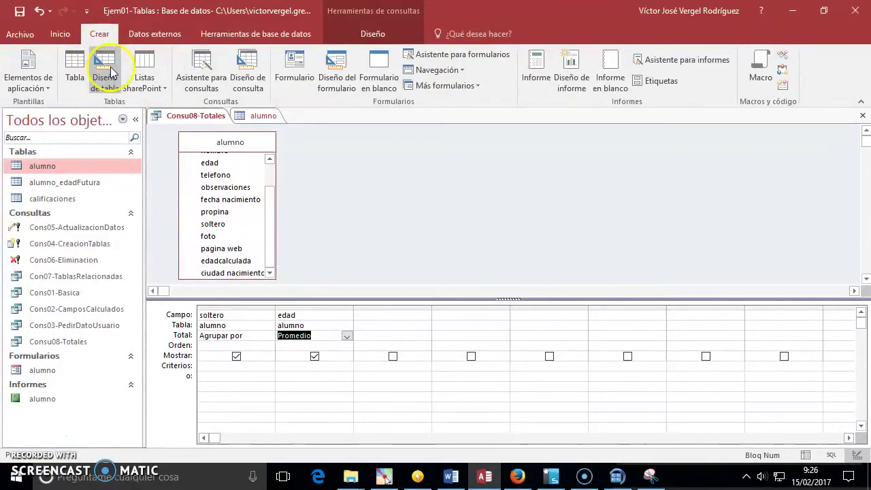
{"action": "left_click", "coordinate": [248, 69]}
{"action": "double_click", "coordinate": [363, 167]}
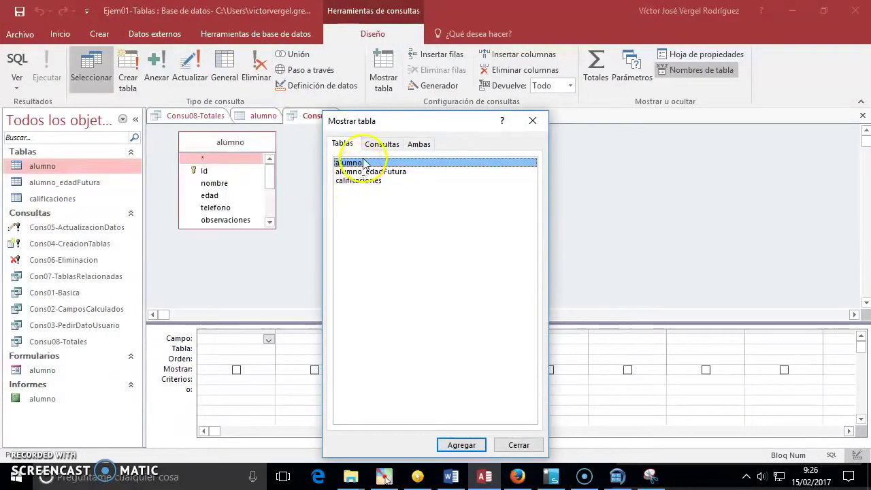
{"action": "left_click", "coordinate": [533, 120]}
Enlarge the alumno field list and add the ciudad nacimiento and propina fields to the query grid.
{"action": "left_click_drag", "start_coordinate": [269, 228], "coordinate": [268, 293]}
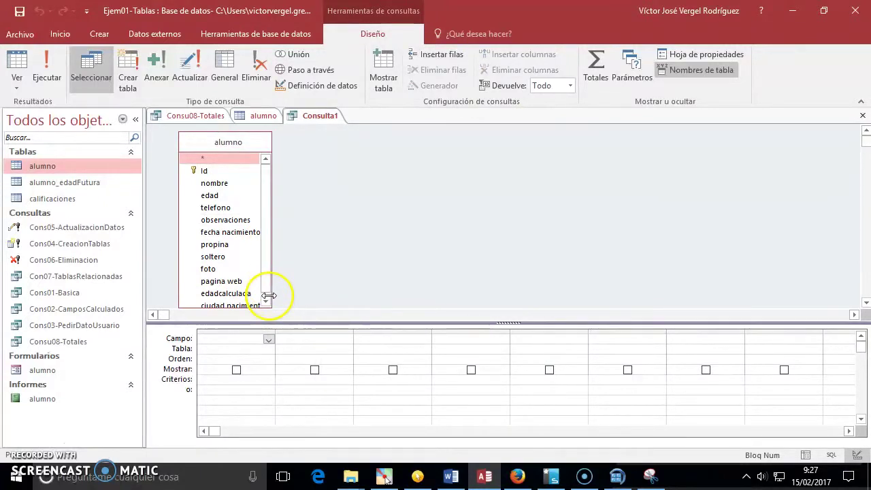
{"action": "double_click", "coordinate": [257, 305]}
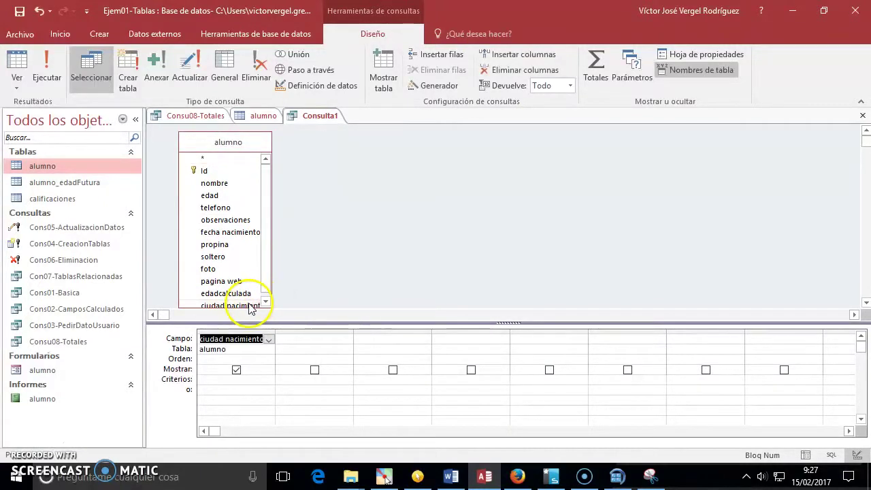
{"action": "left_click_drag", "start_coordinate": [271, 298], "coordinate": [272, 300]}
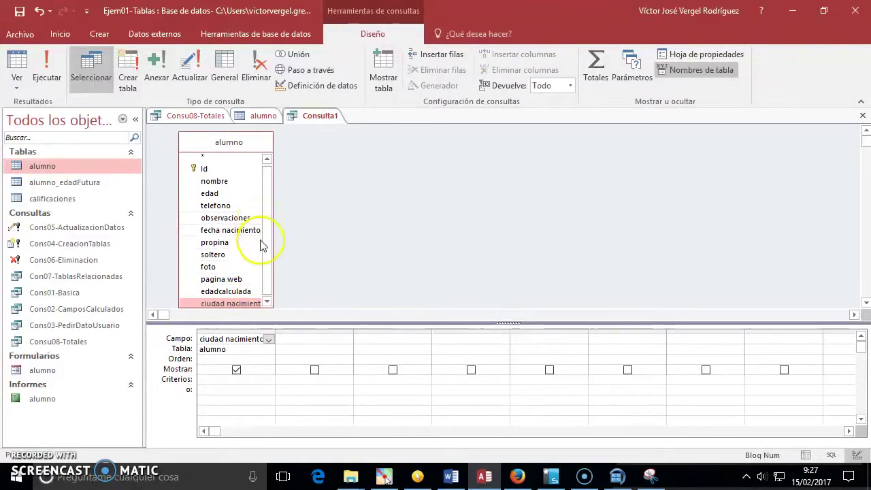
{"action": "double_click", "coordinate": [239, 243]}
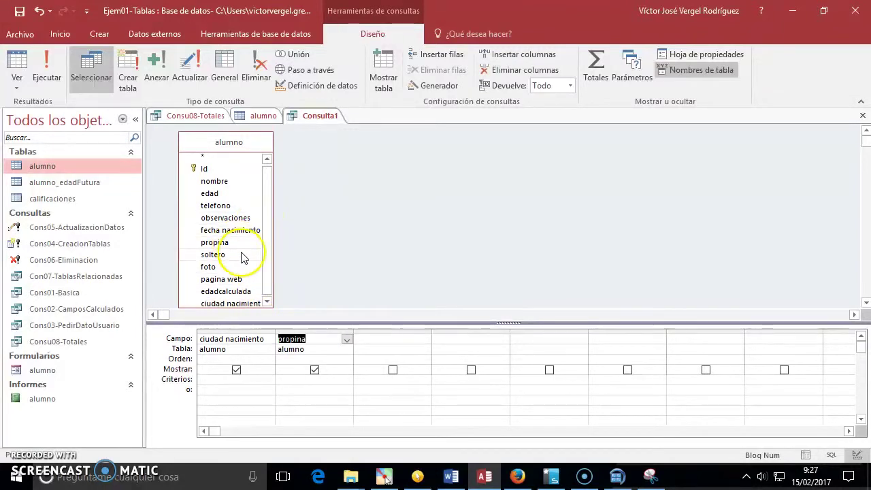
{"action": "left_click", "coordinate": [347, 340]}
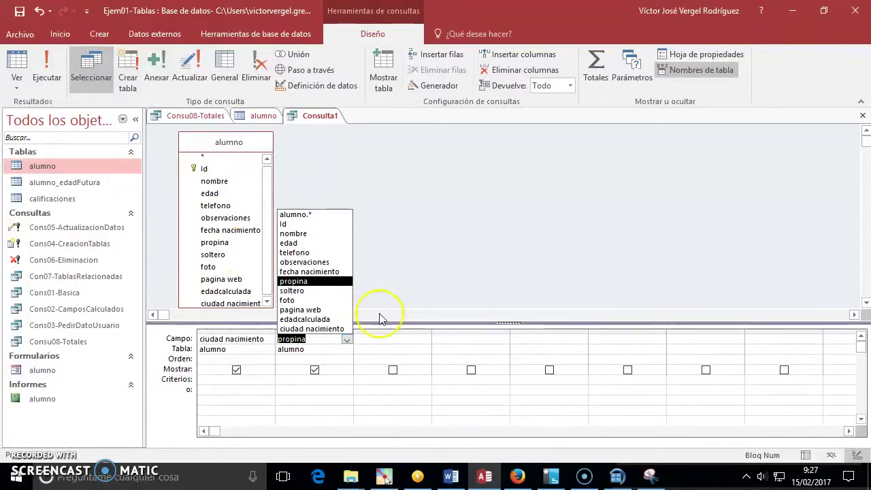
{"action": "left_click", "coordinate": [340, 344]}
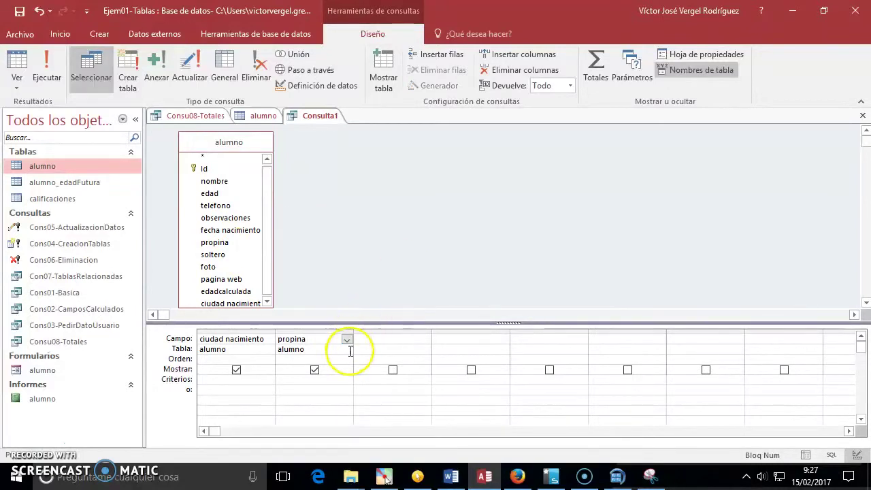
Turn on totals for the query and set the propina field's total to Máx.
{"action": "left_click", "coordinate": [594, 64]}
{"action": "left_click", "coordinate": [348, 360]}
{"action": "left_click", "coordinate": [347, 360]}
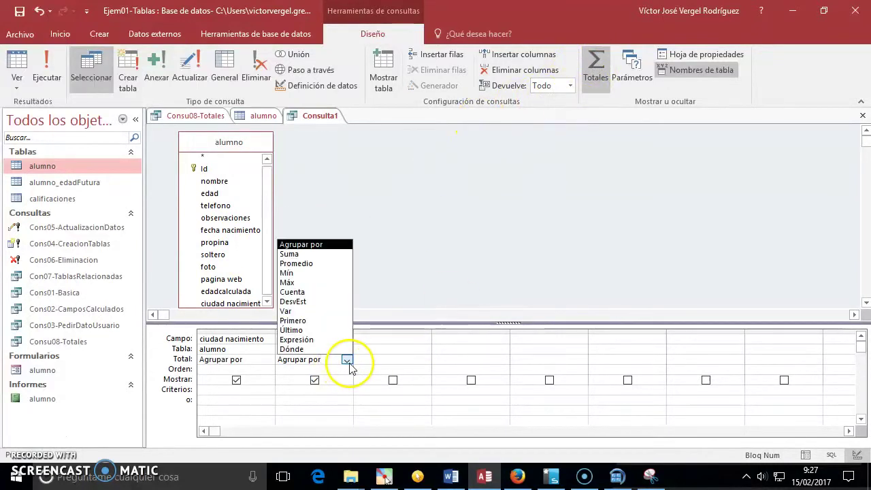
{"action": "left_click", "coordinate": [316, 284]}
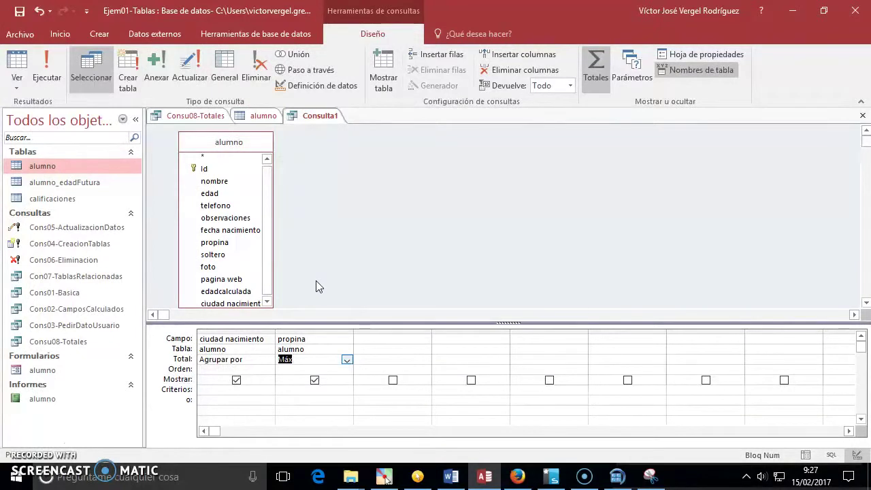
{"action": "left_click", "coordinate": [367, 236]}
{"action": "left_click_drag", "start_coordinate": [247, 358], "coordinate": [179, 358]}
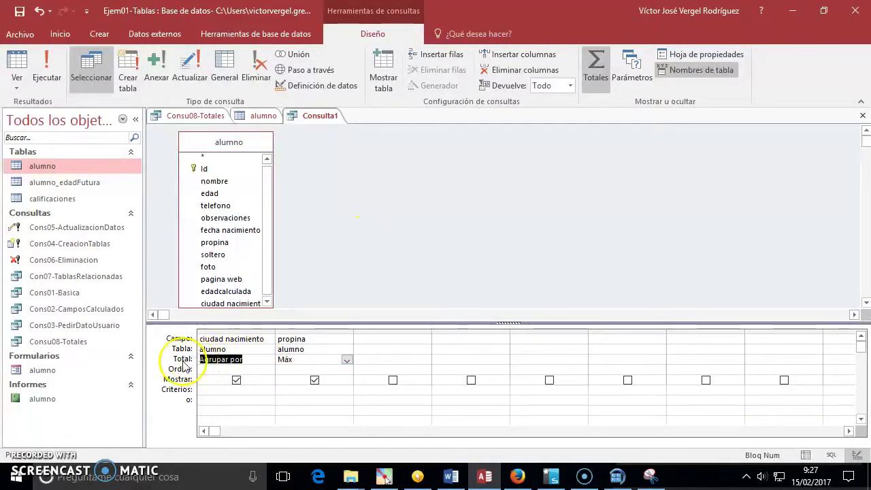
{"action": "left_click", "coordinate": [267, 338]}
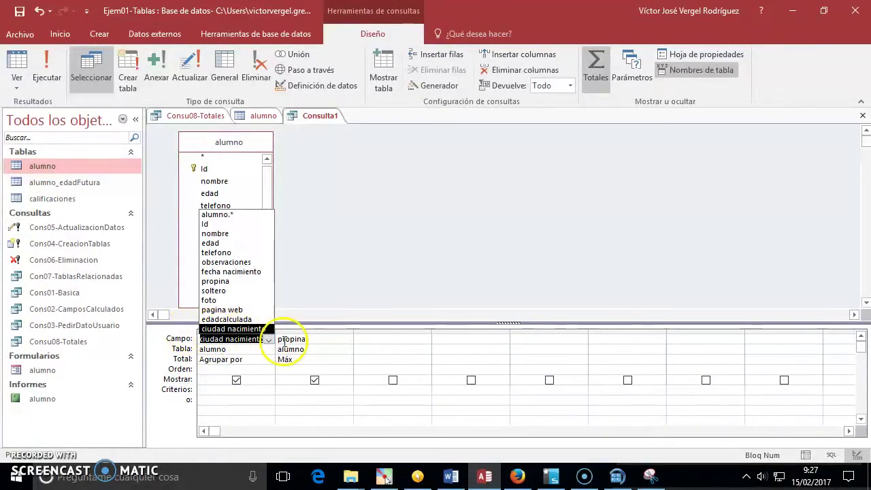
{"action": "left_click", "coordinate": [307, 340]}
{"action": "key", "text": "Down"}
{"action": "key", "text": "Down"}
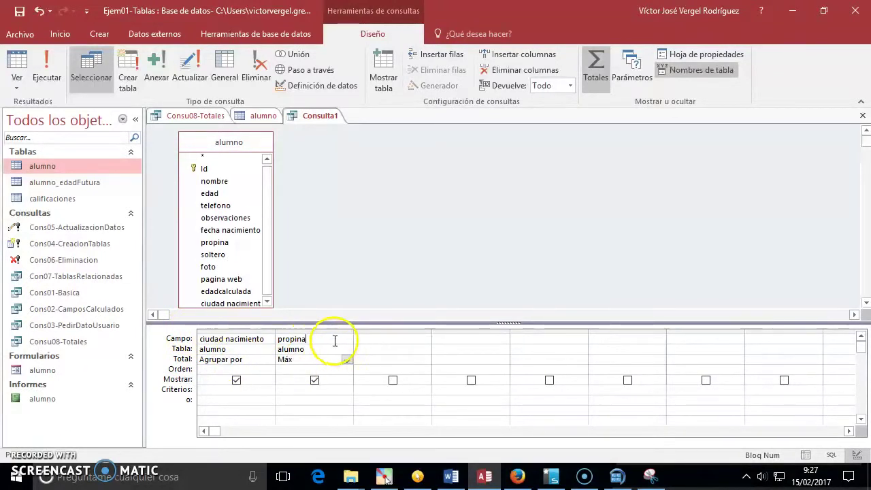
{"action": "double_click", "coordinate": [311, 340]}
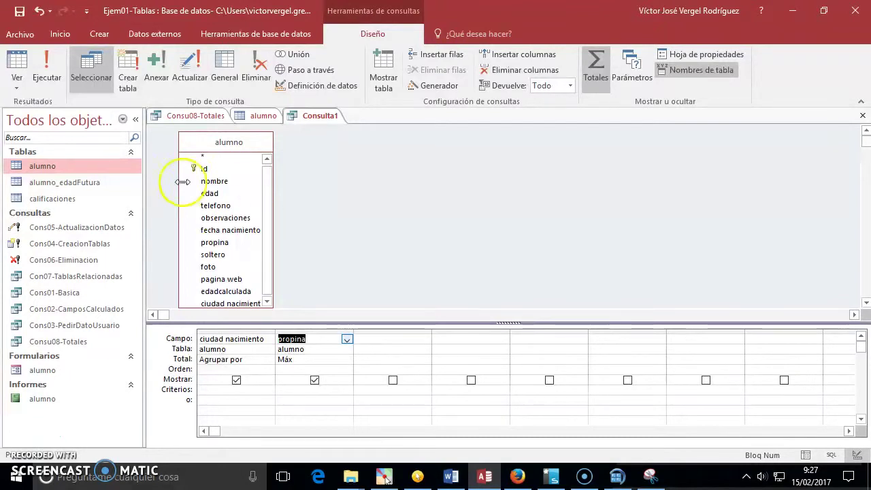
Save the new query as Consu08b-Totales.
{"action": "right_click", "coordinate": [313, 116]}
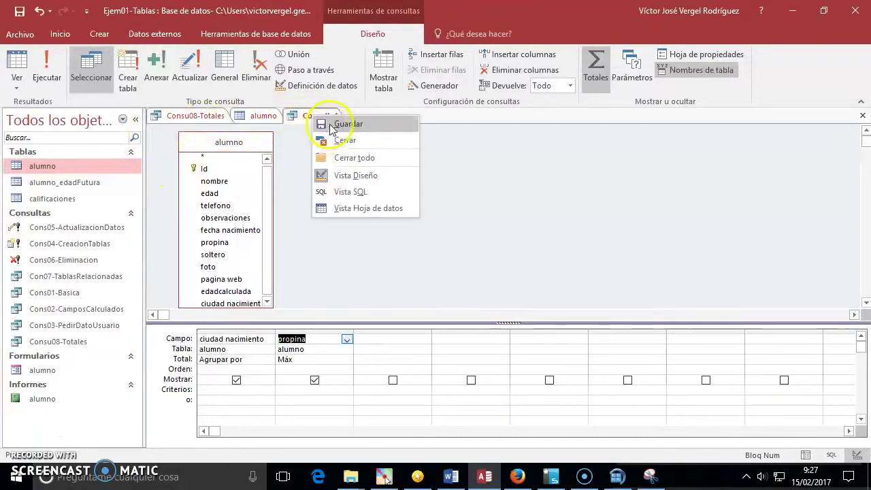
{"action": "left_click", "coordinate": [331, 128]}
{"action": "type", "text": "Consu0"}
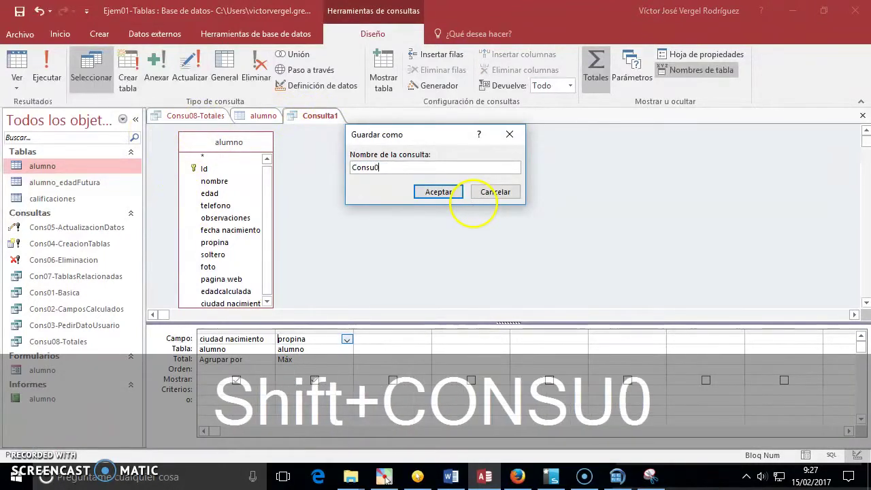
{"action": "type", "text": "8b-"}
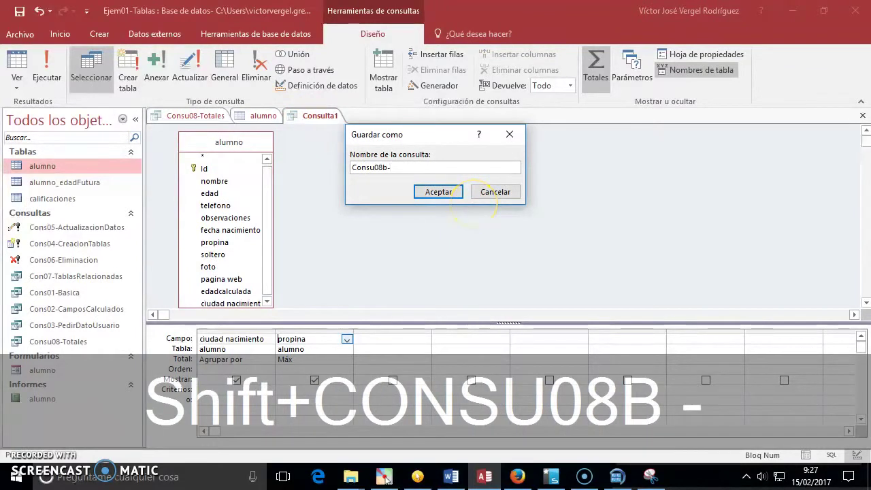
{"action": "type", "text": "Totales"}
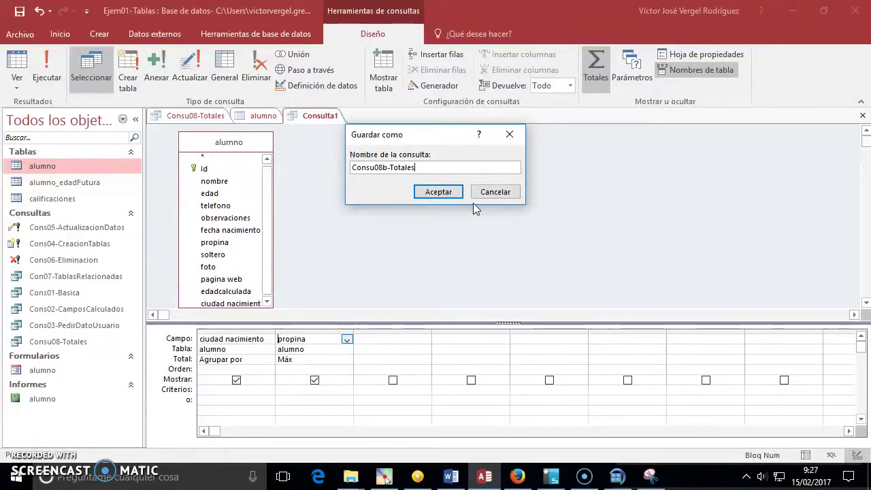
{"action": "key", "text": "Return"}
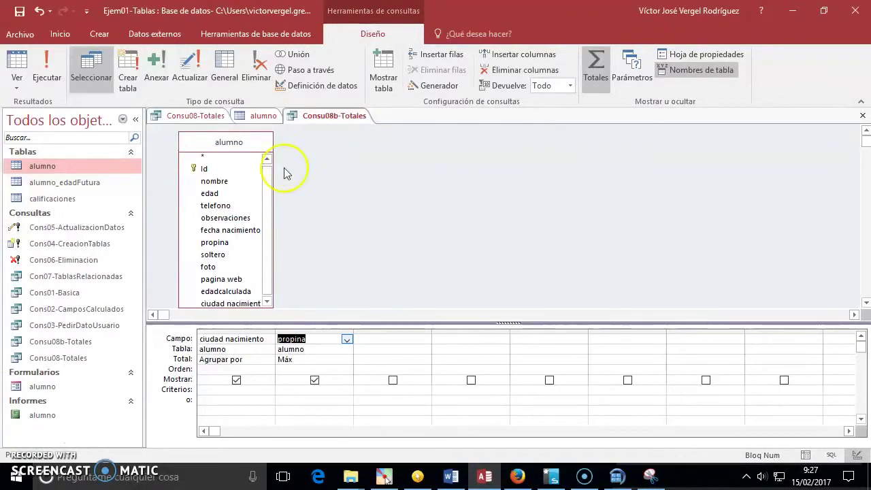
Show the results of Consu08b-Totales and compare the maximum propina per city with the records in the alumno table.
{"action": "left_click", "coordinate": [19, 65]}
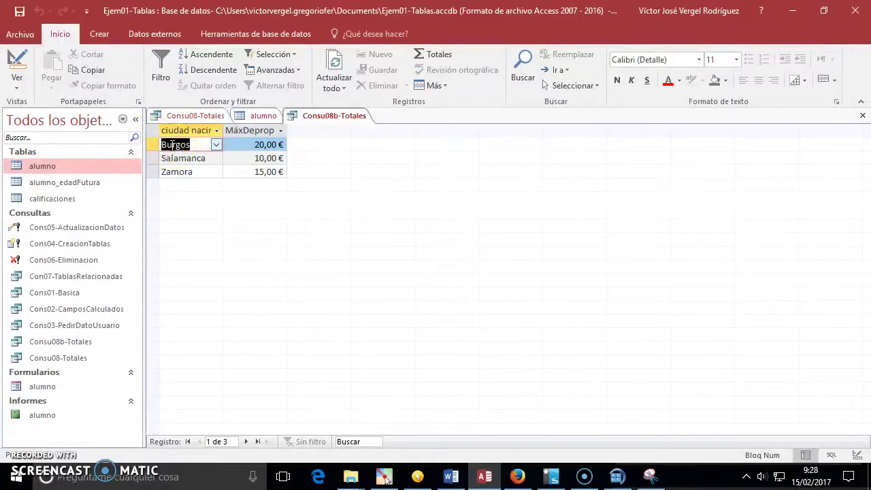
{"action": "left_click", "coordinate": [251, 145]}
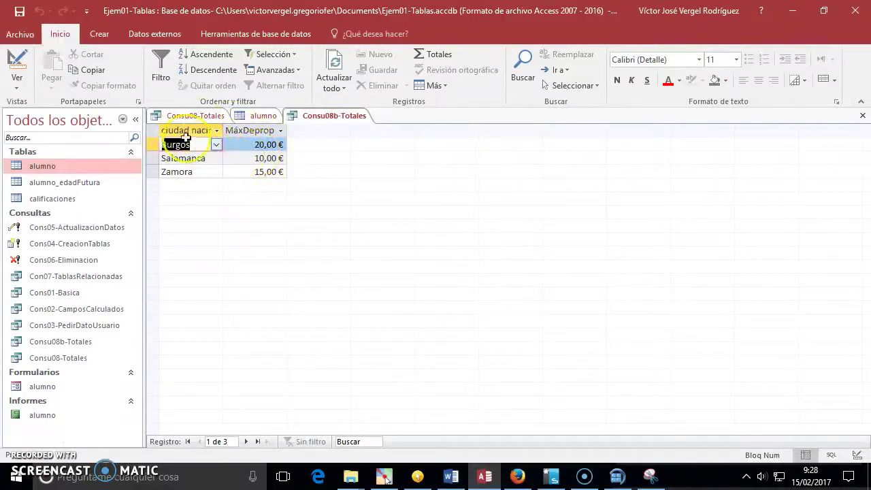
{"action": "left_click", "coordinate": [259, 116]}
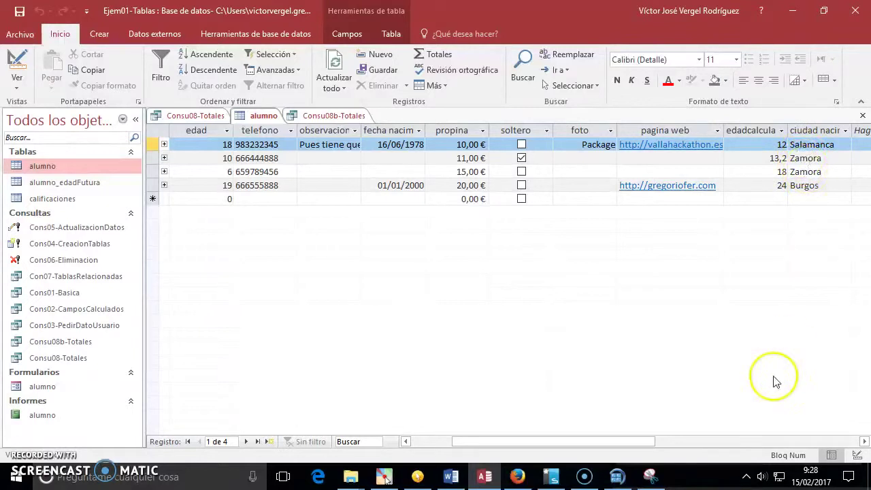
{"action": "left_click_drag", "start_coordinate": [454, 443], "coordinate": [473, 443]}
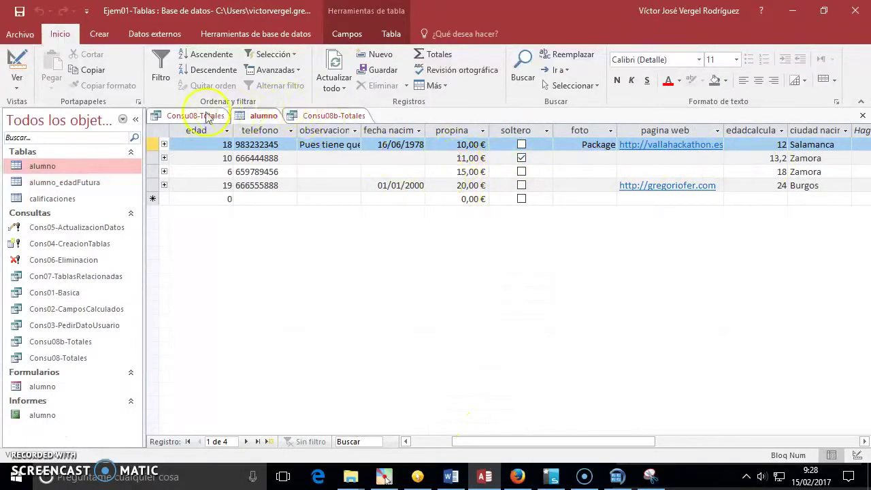
{"action": "left_click", "coordinate": [198, 116]}
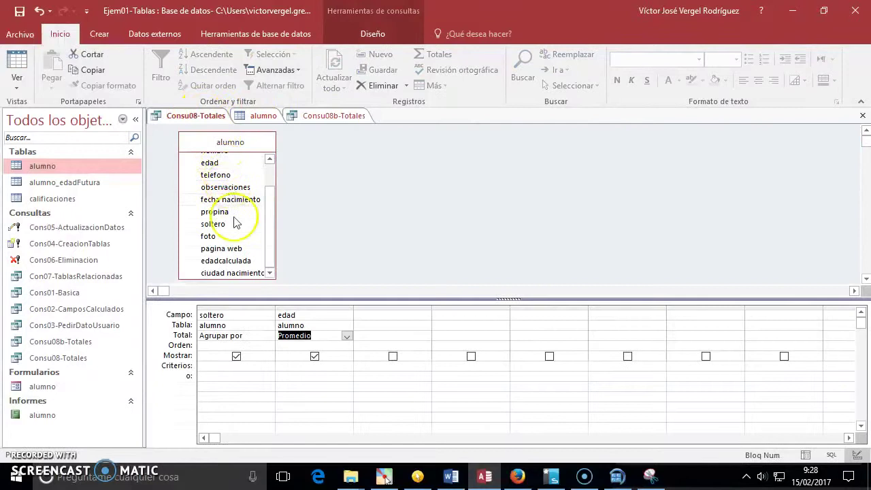
{"action": "left_click", "coordinate": [330, 116]}
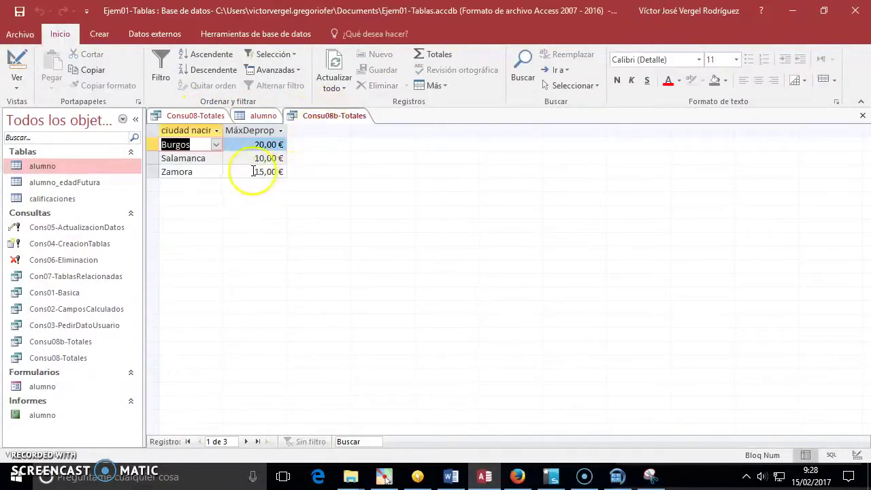
{"action": "left_click", "coordinate": [152, 172]}
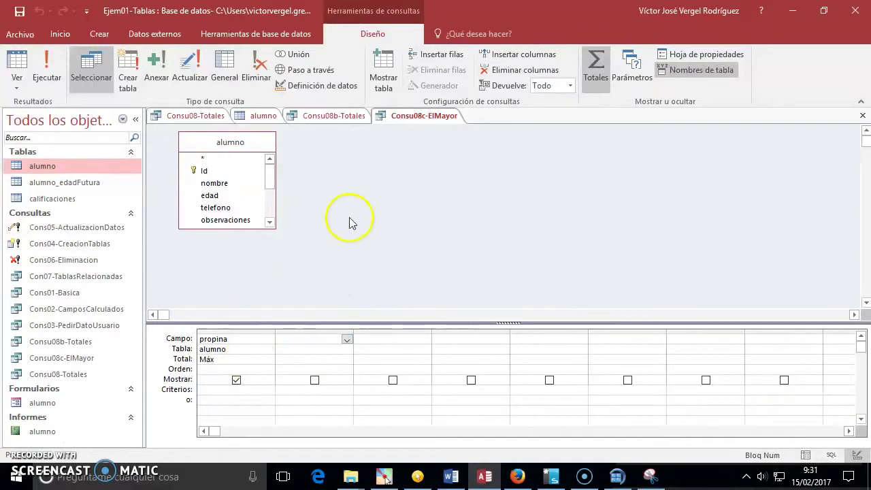
Show the results of Consu08c-ElMayor and compare the maximum propina with the records in the alumno table.
{"action": "left_click", "coordinate": [216, 359]}
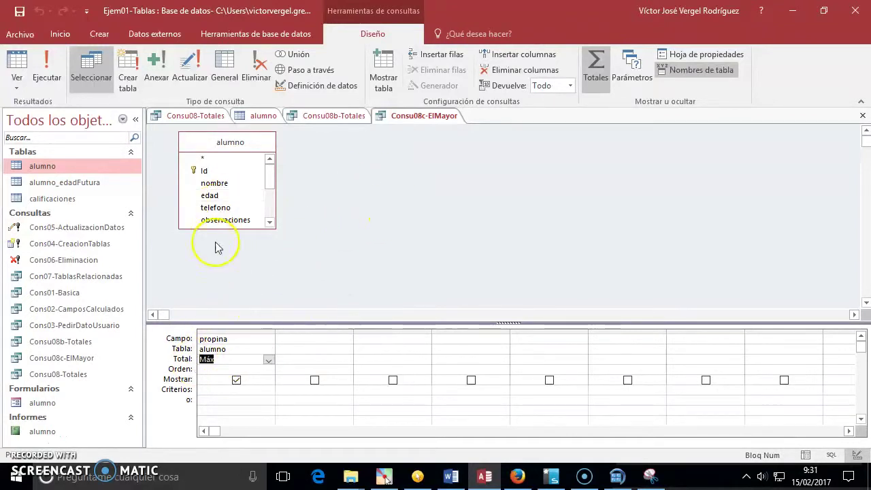
{"action": "left_click", "coordinate": [46, 68]}
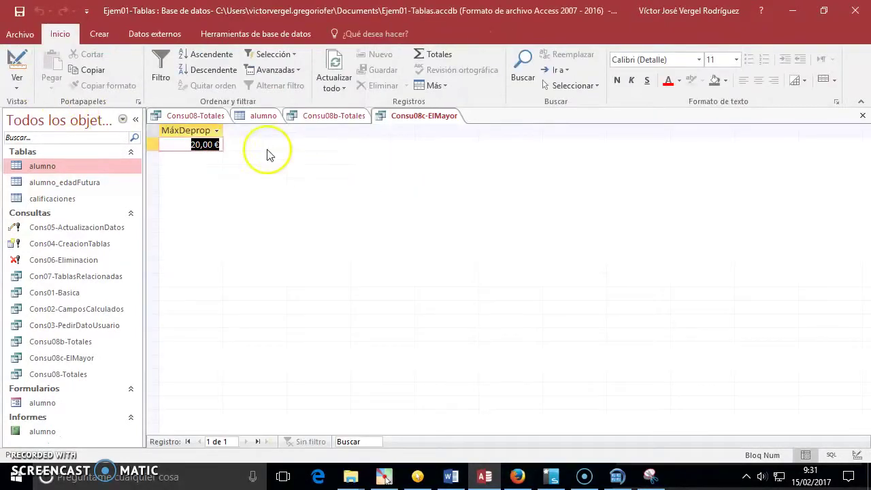
{"action": "left_click", "coordinate": [25, 70]}
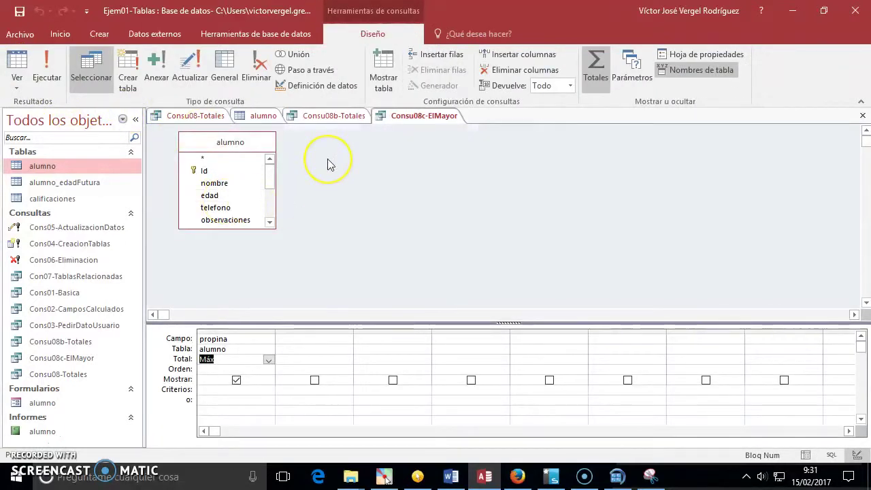
{"action": "double_click", "coordinate": [54, 168]}
{"action": "left_click", "coordinate": [262, 119]}
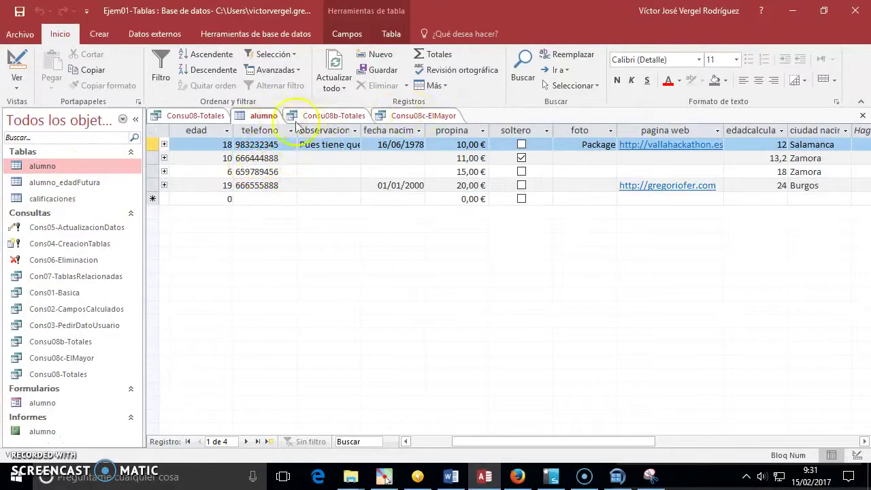
{"action": "left_click", "coordinate": [435, 117]}
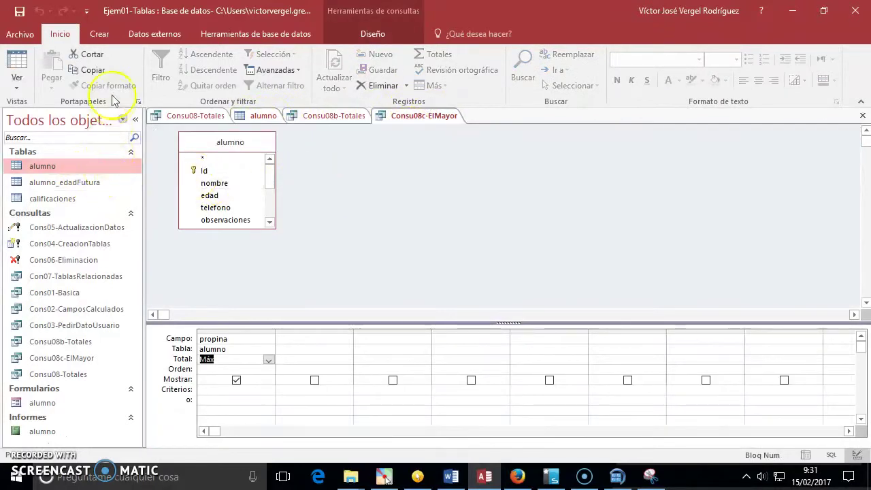
Create a new query design using the alumno table and the Consu08c-ElMayor query, removing the extra Consu08b-Totales source.
{"action": "left_click", "coordinate": [99, 33]}
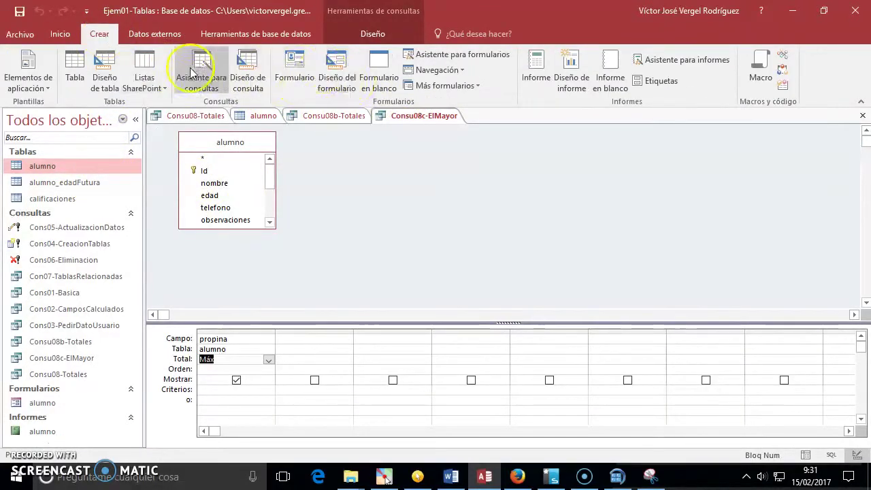
{"action": "left_click", "coordinate": [247, 66]}
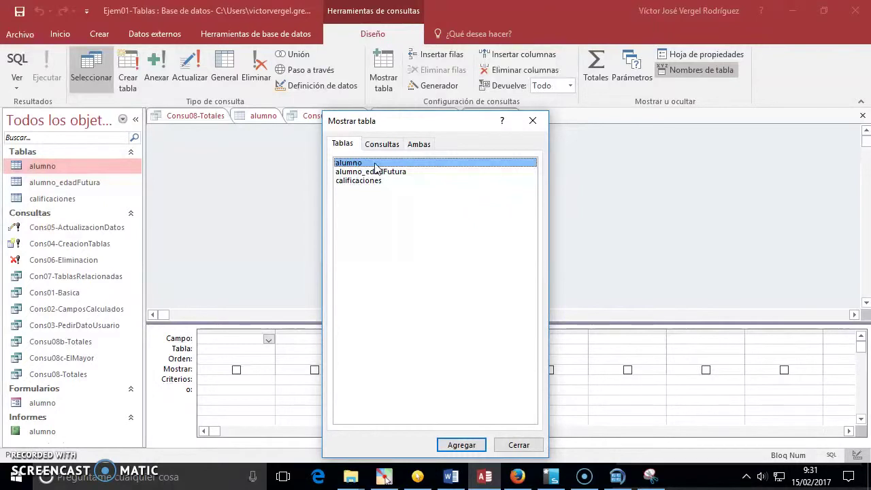
{"action": "double_click", "coordinate": [375, 165]}
{"action": "left_click", "coordinate": [379, 145]}
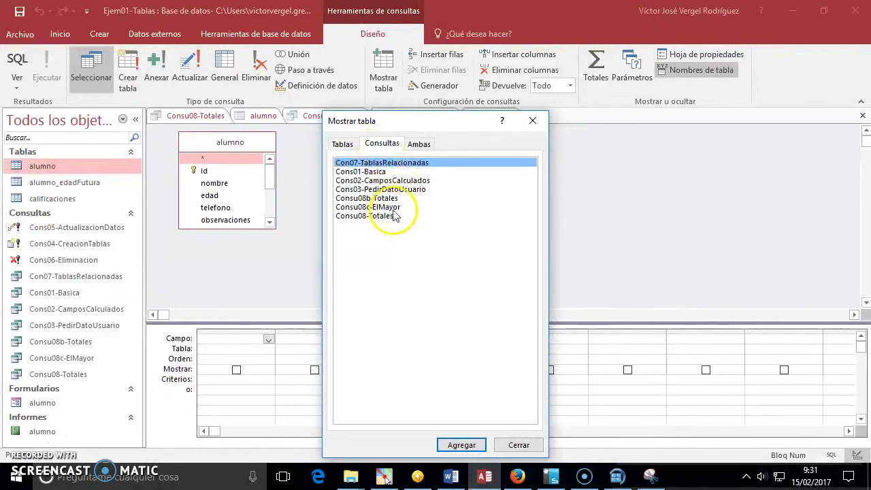
{"action": "double_click", "coordinate": [393, 198]}
{"action": "double_click", "coordinate": [394, 207]}
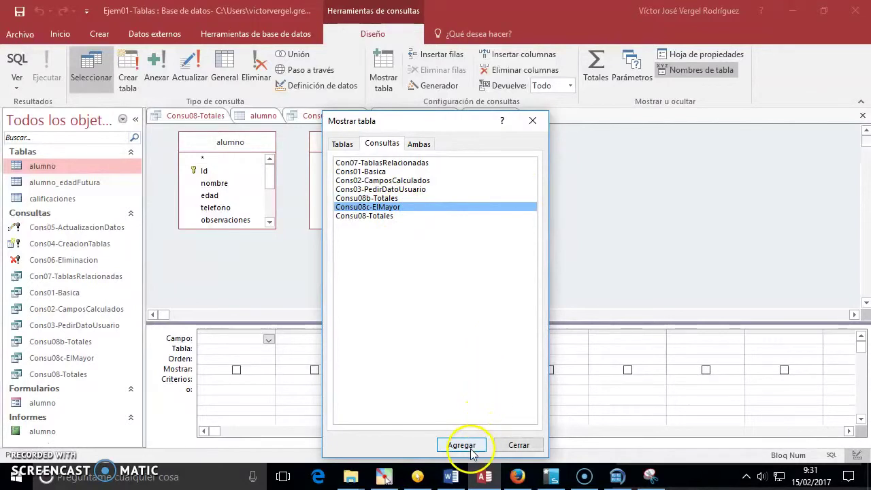
{"action": "left_click", "coordinate": [511, 446]}
{"action": "left_click", "coordinate": [374, 157]}
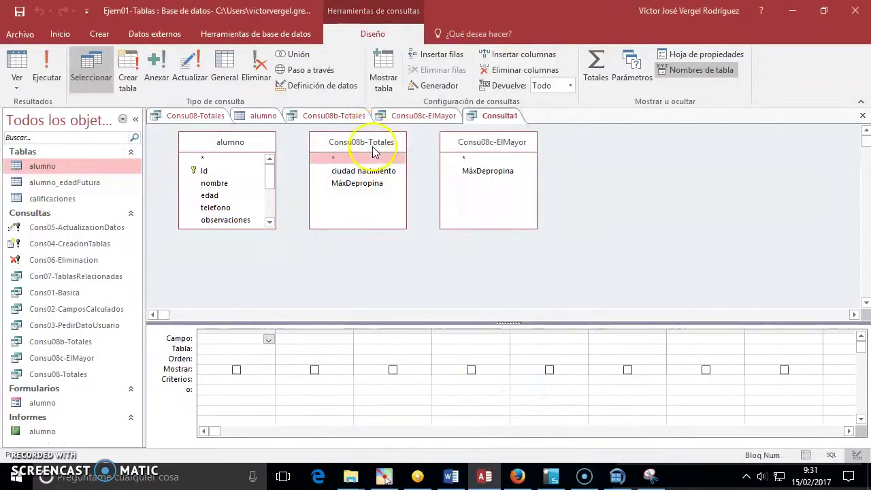
{"action": "key", "text": "Delete"}
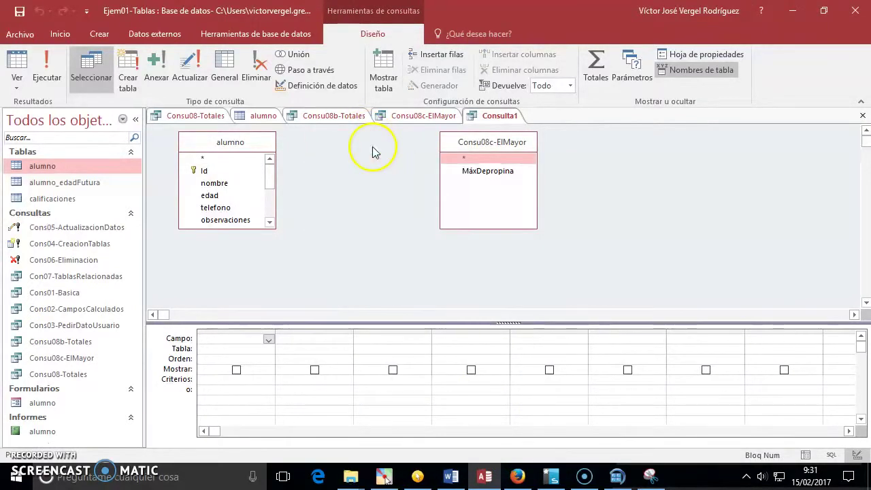
Add the nombre and propina fields of the alumno table to the query grid.
{"action": "left_click", "coordinate": [216, 184]}
{"action": "double_click", "coordinate": [218, 189]}
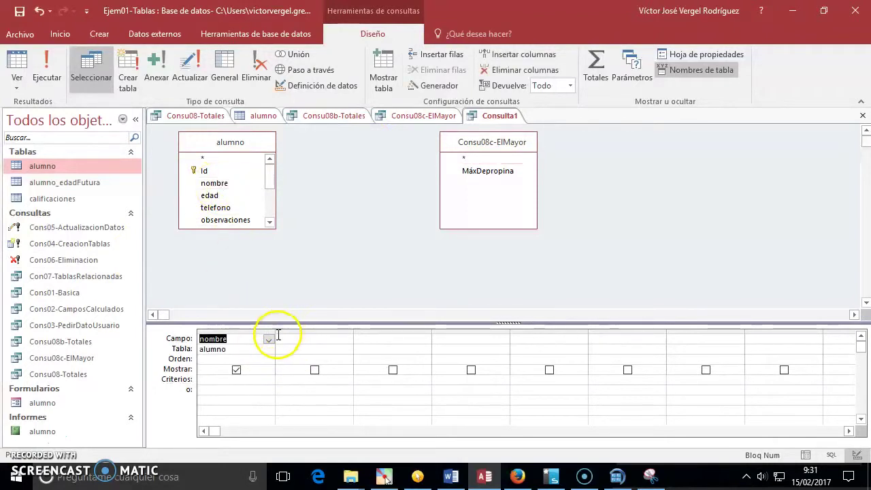
{"action": "left_click", "coordinate": [257, 379]}
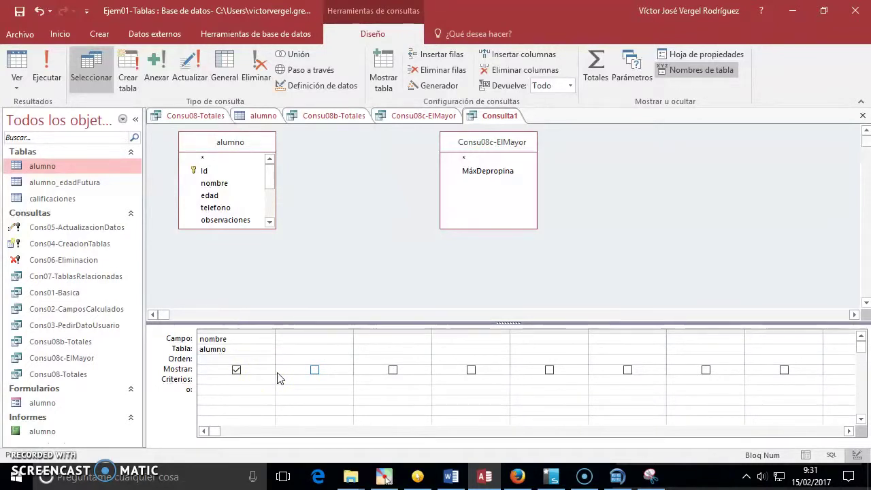
{"action": "scroll", "coordinate": [270, 221], "scroll_direction": "down", "scroll_amount": 2}
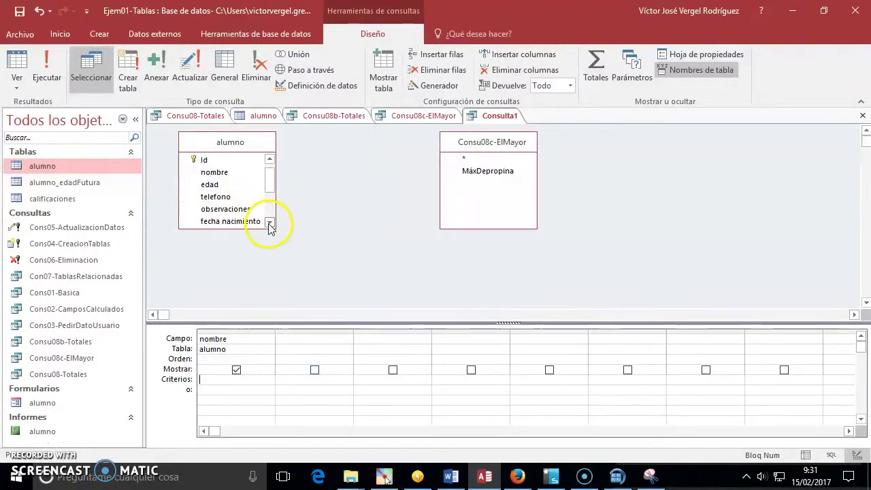
{"action": "double_click", "coordinate": [246, 203]}
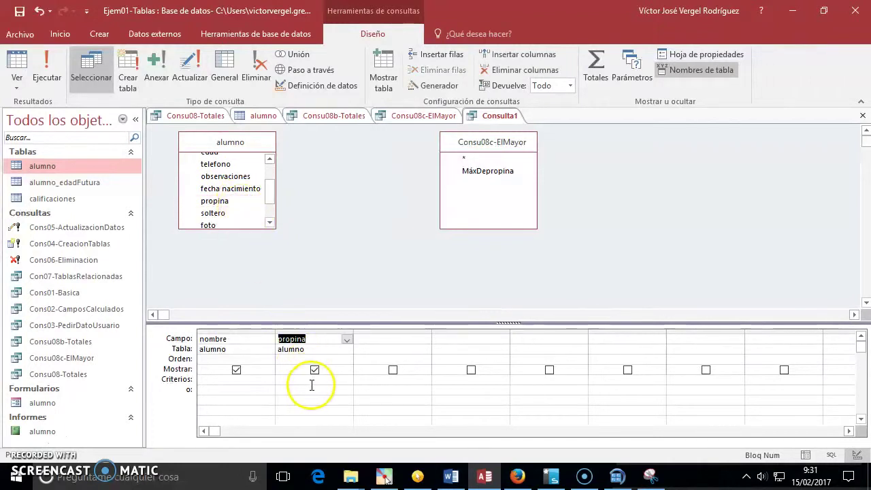
Set the propina field's criterion to [MáxDepropina], moving the field name from its own grid column into the criterion.
{"action": "double_click", "coordinate": [491, 171]}
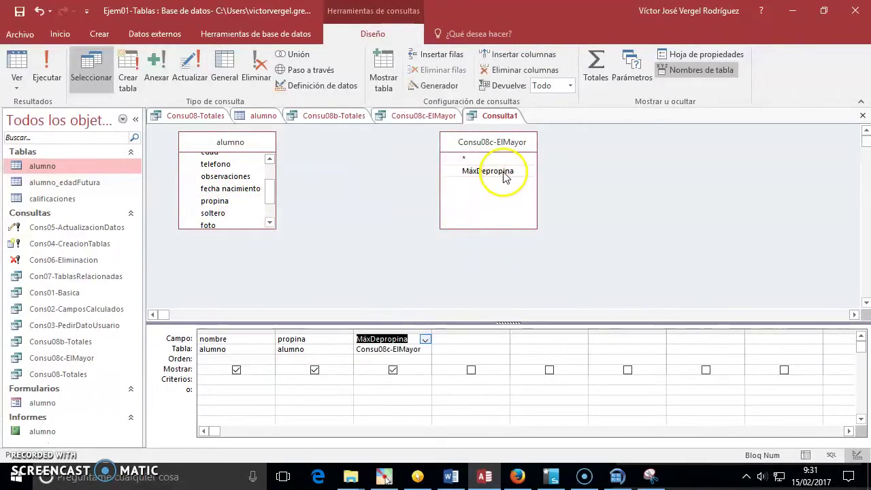
{"action": "key", "text": "ctrl+x"}
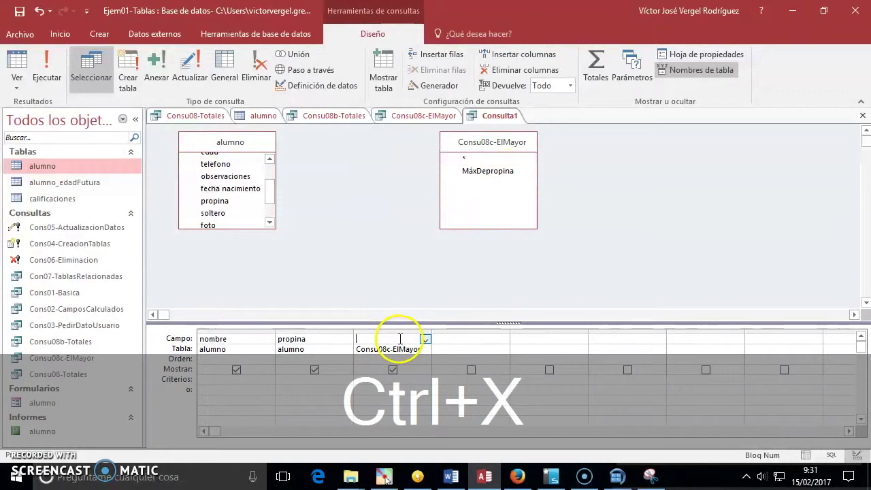
{"action": "left_click", "coordinate": [401, 333]}
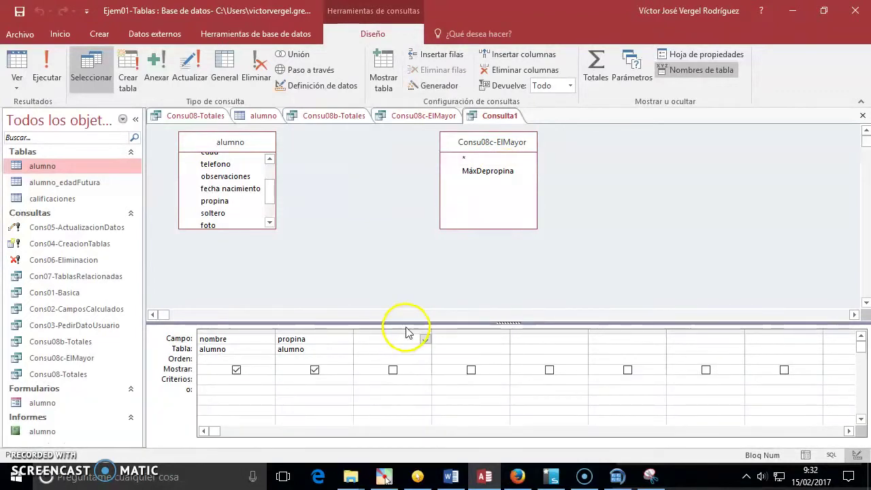
{"action": "left_click", "coordinate": [316, 379]}
{"action": "key", "text": "ctrl+v"}
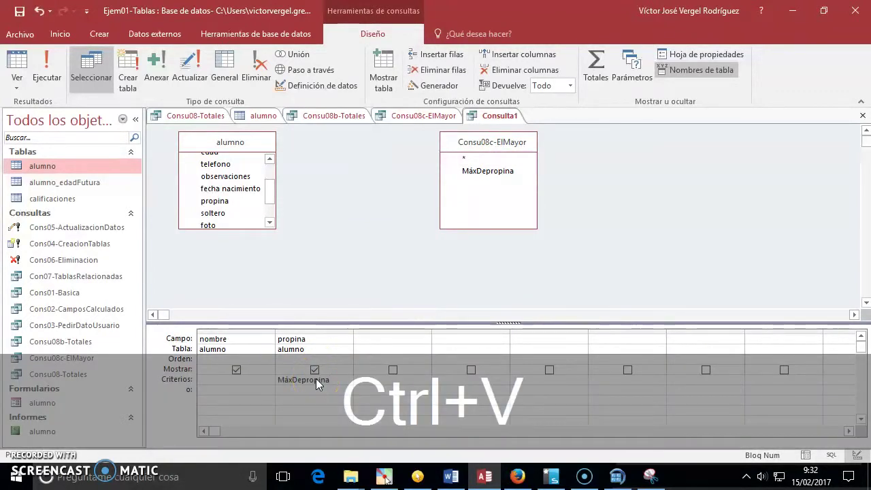
{"action": "type", "text": "]"}
{"action": "key", "text": "Home"}
{"action": "type", "text": "["}
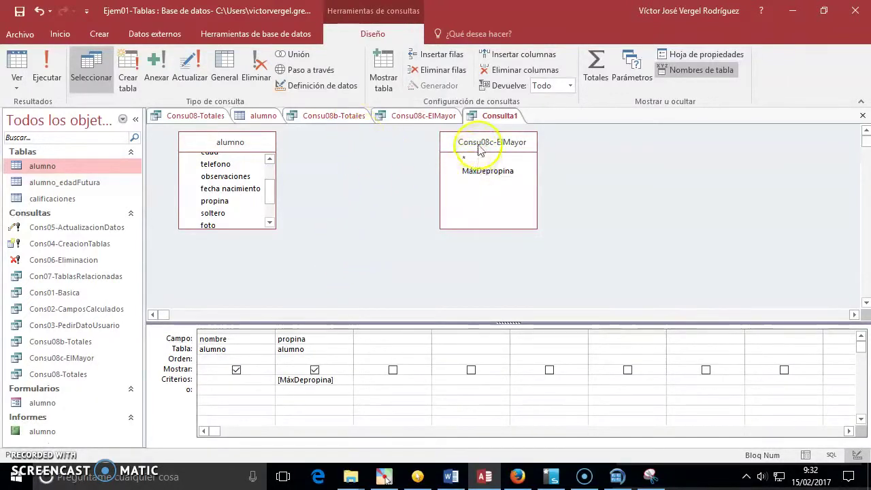
Place the Consu08c-ElMayor field list beside alumno, then run the query and return to its design.
{"action": "left_click_drag", "start_coordinate": [466, 142], "coordinate": [344, 142]}
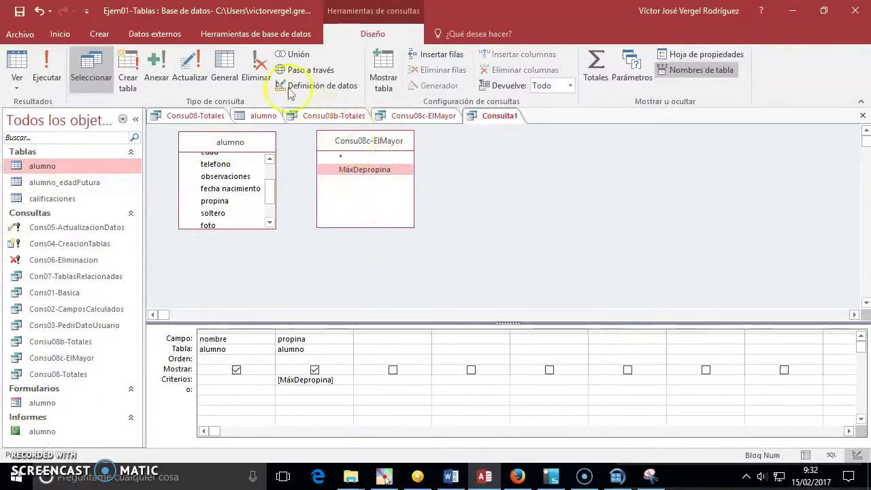
{"action": "left_click", "coordinate": [47, 68]}
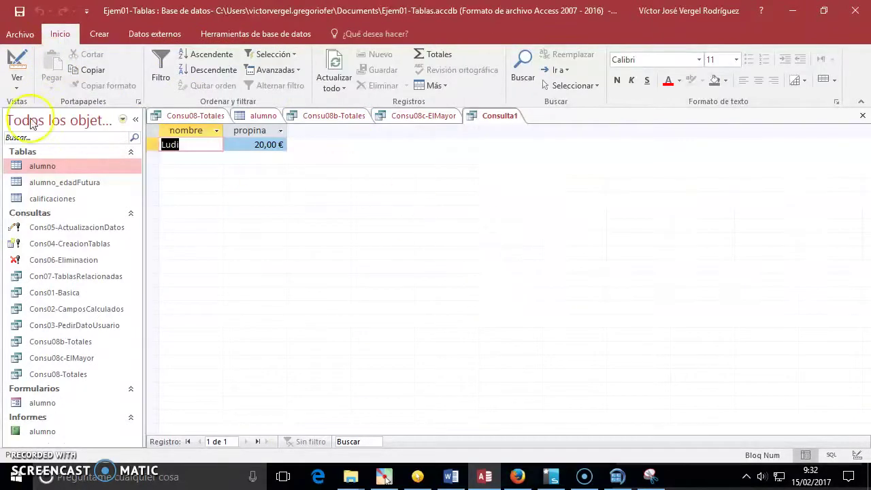
{"action": "left_click", "coordinate": [16, 61]}
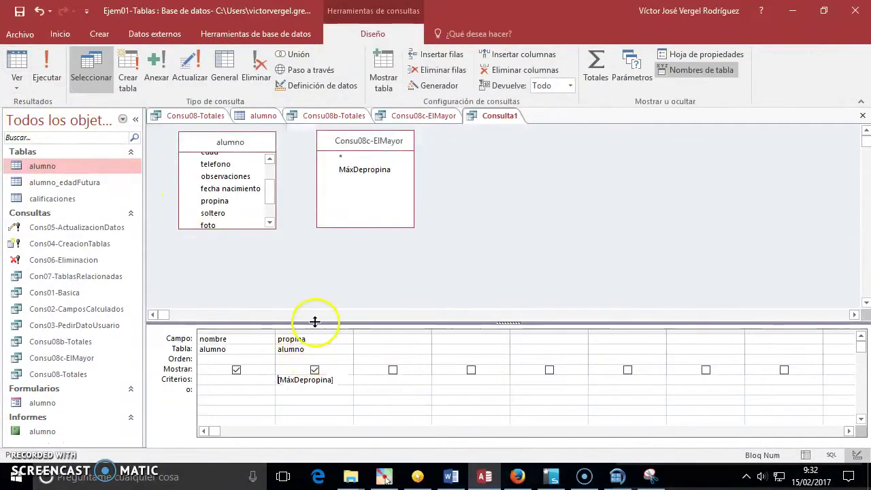
Enlarge the query grid area and lengthen the alumno field list.
{"action": "left_click_drag", "start_coordinate": [323, 320], "coordinate": [322, 265]}
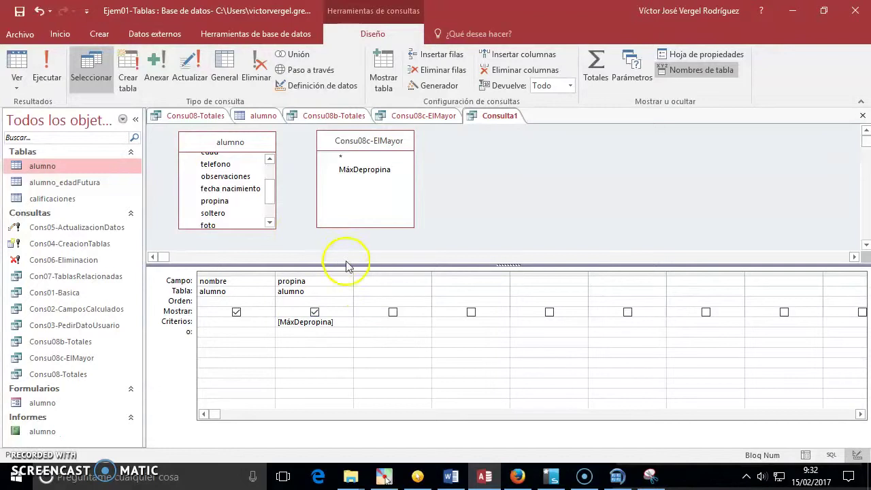
{"action": "left_click_drag", "start_coordinate": [245, 228], "coordinate": [234, 244]}
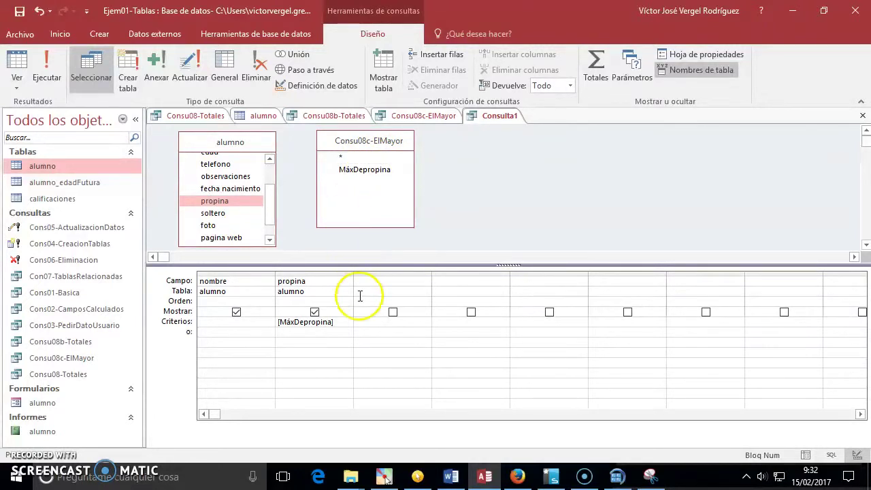
Review the propina field's [MáxDepropina] criterion and run the query again to check which student it returns.
{"action": "left_click_drag", "start_coordinate": [338, 322], "coordinate": [265, 317]}
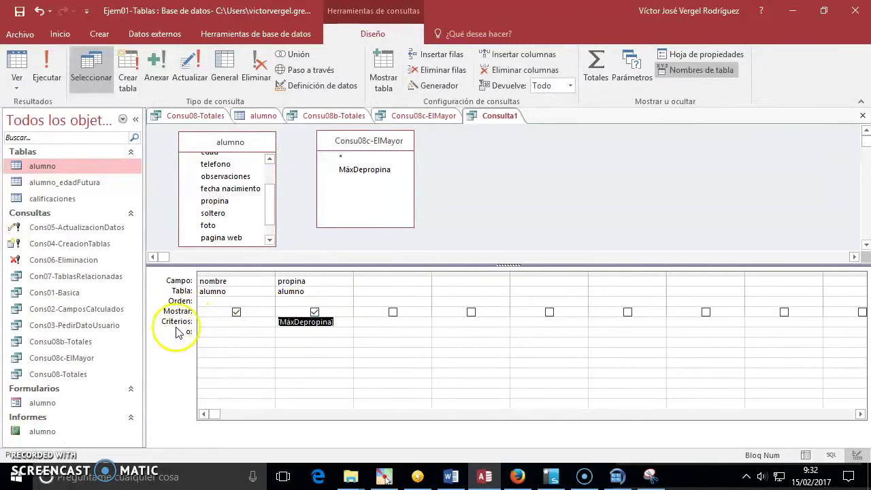
{"action": "left_click", "coordinate": [273, 283]}
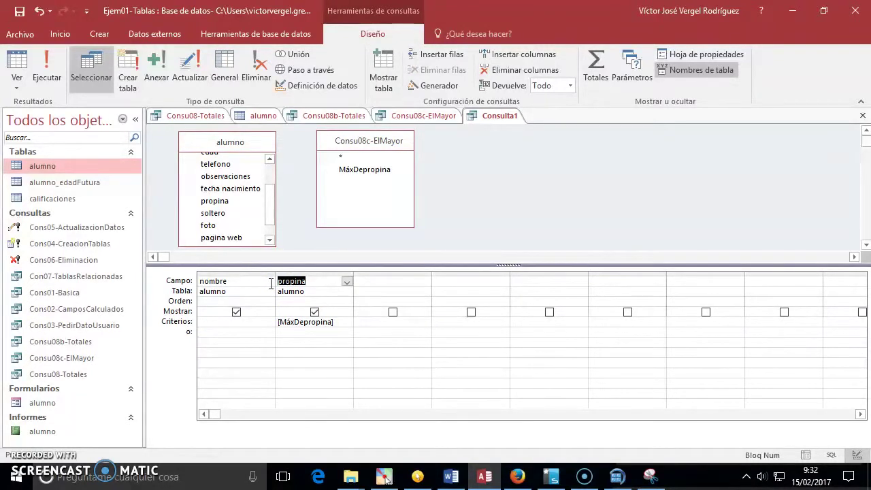
{"action": "left_click", "coordinate": [289, 331]}
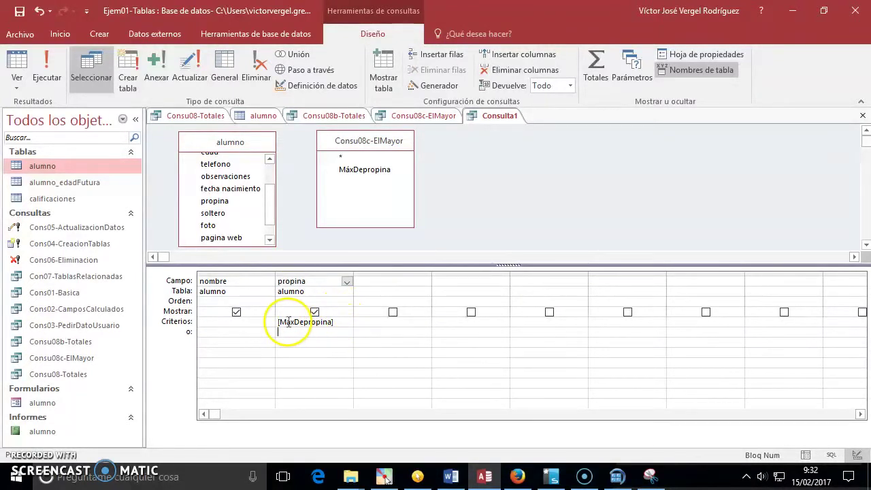
{"action": "left_click_drag", "start_coordinate": [332, 322], "coordinate": [264, 321]}
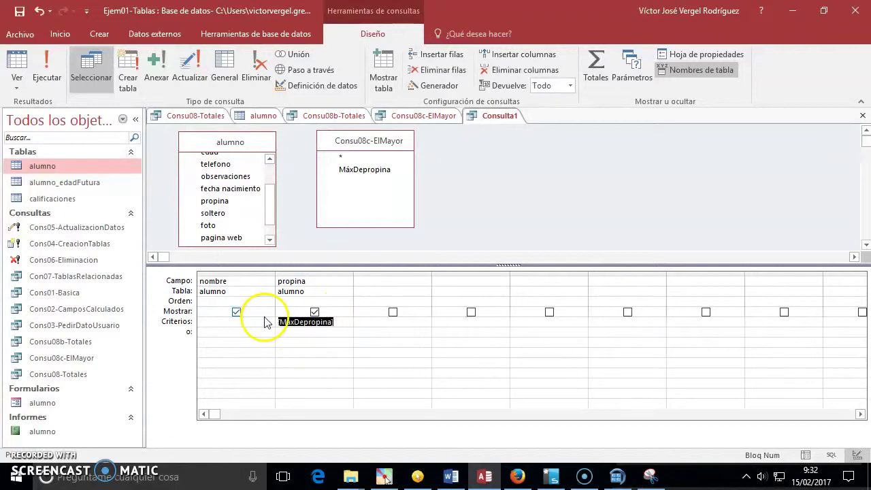
{"action": "left_click", "coordinate": [333, 321]}
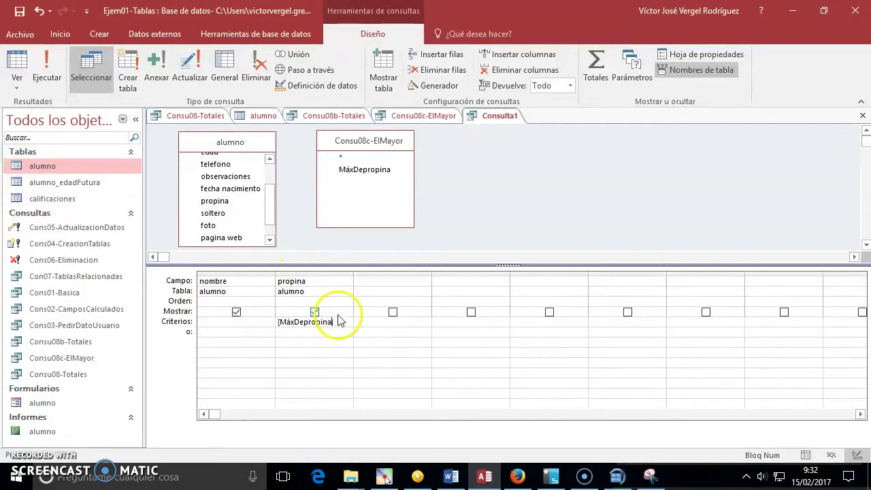
{"action": "left_click", "coordinate": [44, 73]}
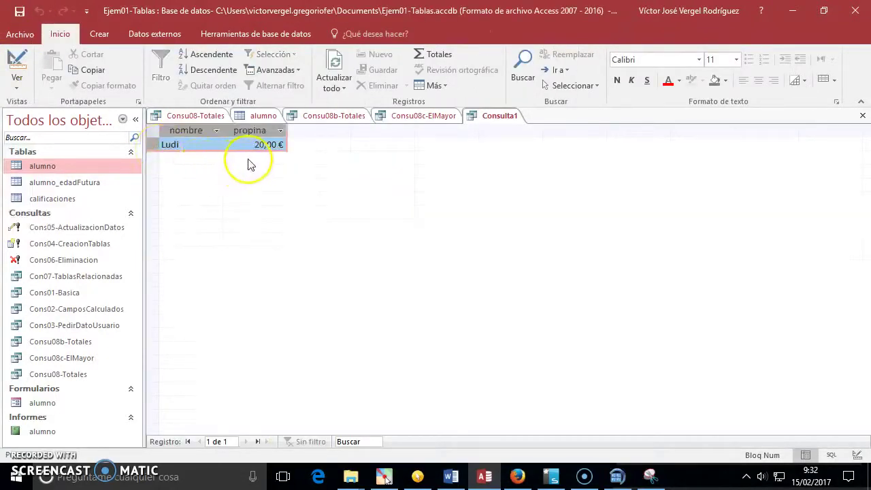
{"action": "left_click", "coordinate": [17, 65]}
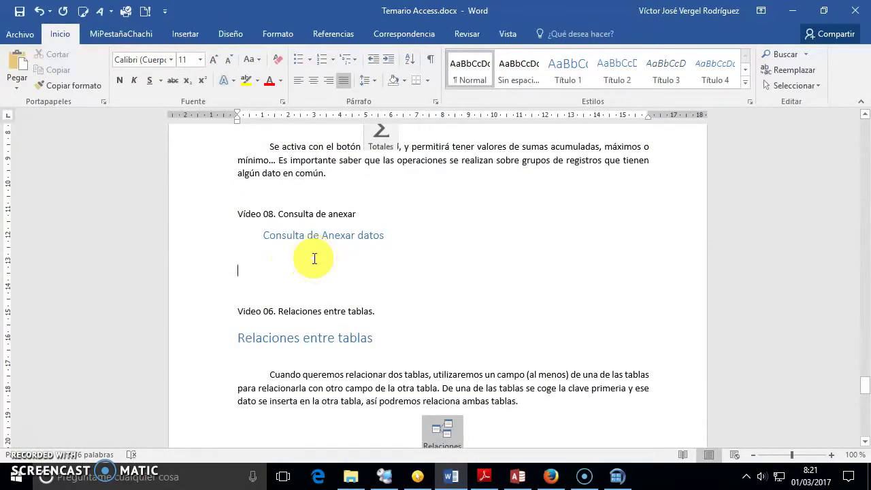
Under the Consulta de Anexar datos heading, write "Sirve para añadir datos de una tabla a otra, o de una consulta a una tabla.".
{"action": "scroll", "coordinate": [397, 288], "scroll_direction": "up", "scroll_amount": 5}
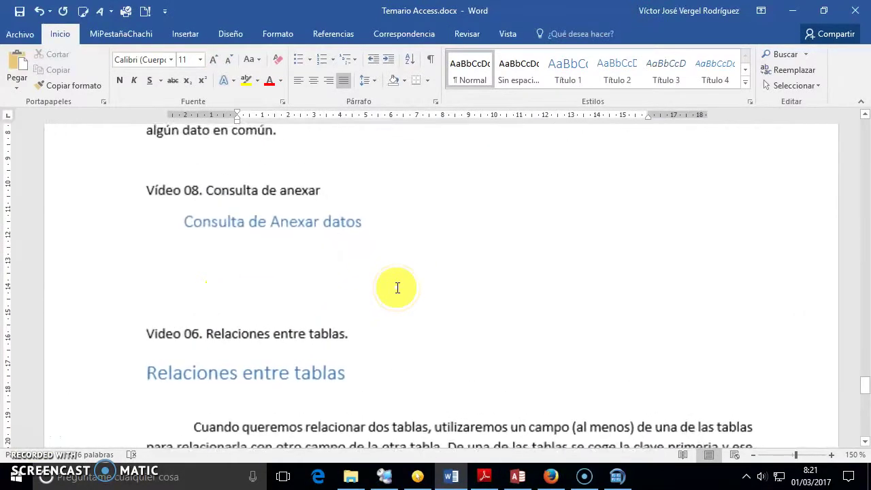
{"action": "left_click", "coordinate": [175, 253]}
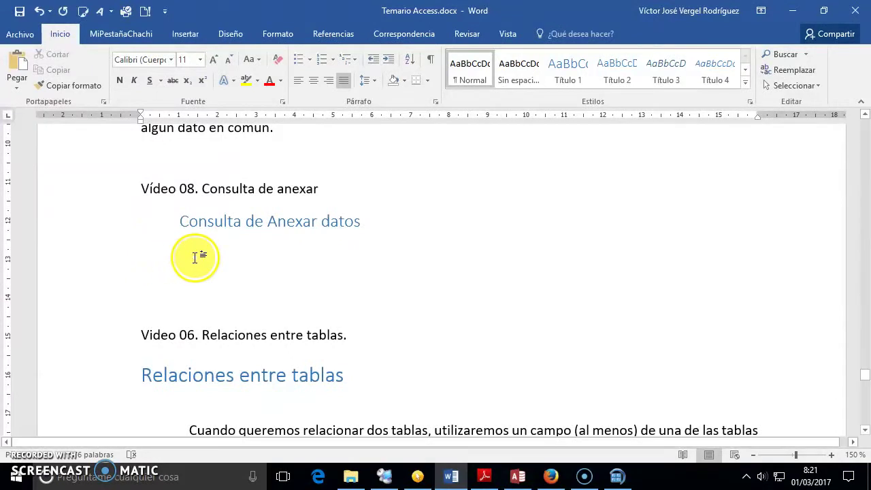
{"action": "type", "text": "Sirve para añadira d"}
{"action": "key", "text": "BackSpace"}
{"action": "key", "text": "BackSpace"}
{"action": "key", "text": "BackSpace"}
{"action": "type", "text": "datos de una tabla"}
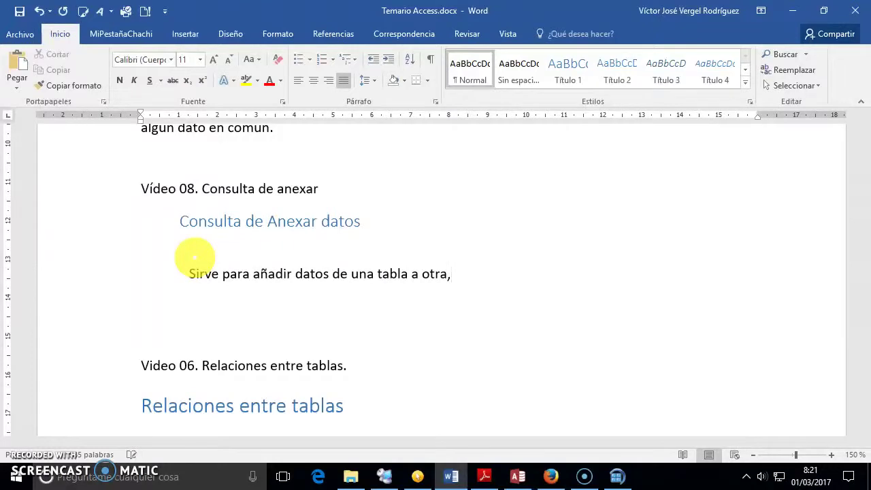
{"action": "type", "text": "a otra, o de una consulta a una tabla."}
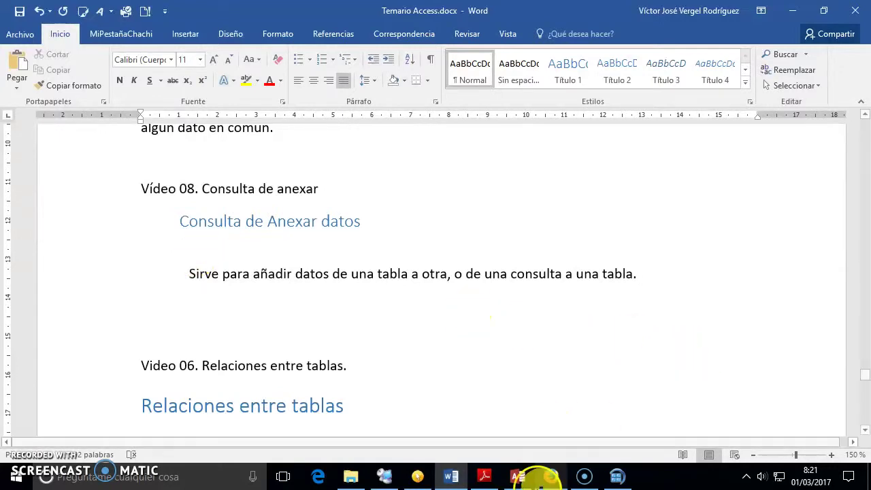
Switch to Access and open the alumno and alumno_edadFutura tables to view their records.
{"action": "left_click", "coordinate": [518, 476]}
{"action": "left_click_drag", "start_coordinate": [55, 165], "coordinate": [355, 226]}
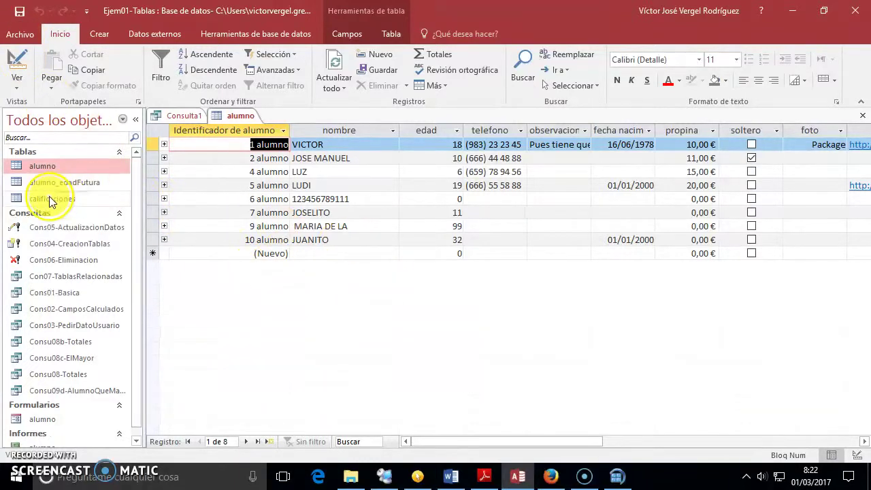
{"action": "left_click", "coordinate": [75, 182]}
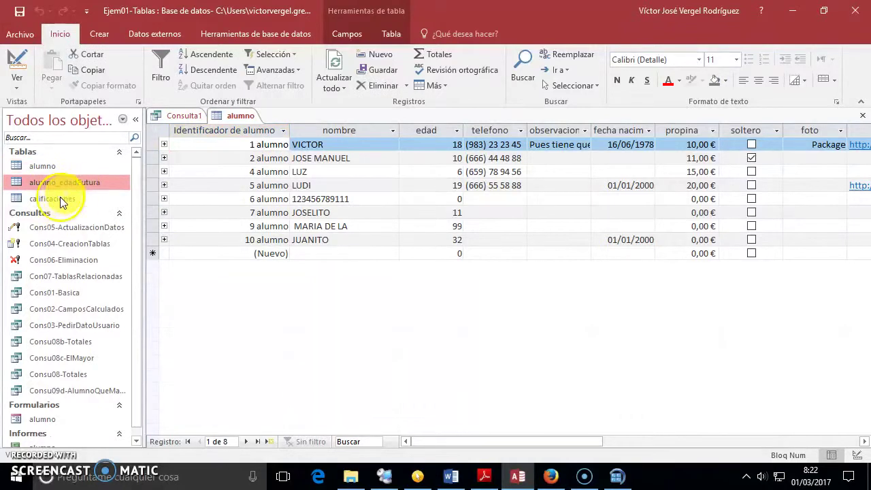
{"action": "double_click", "coordinate": [58, 181]}
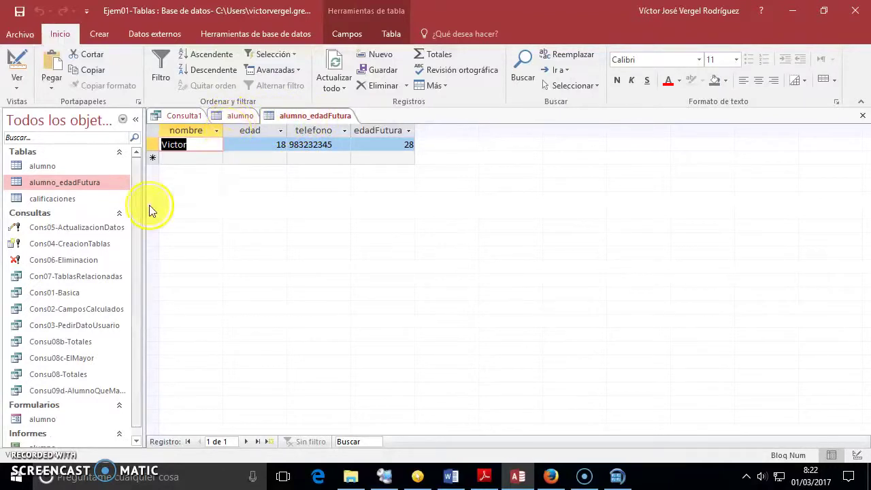
Close and reopen the alumno_edadFutura table, and return to the alumno table to compare their fields.
{"action": "right_click", "coordinate": [316, 125]}
{"action": "left_click", "coordinate": [335, 144]}
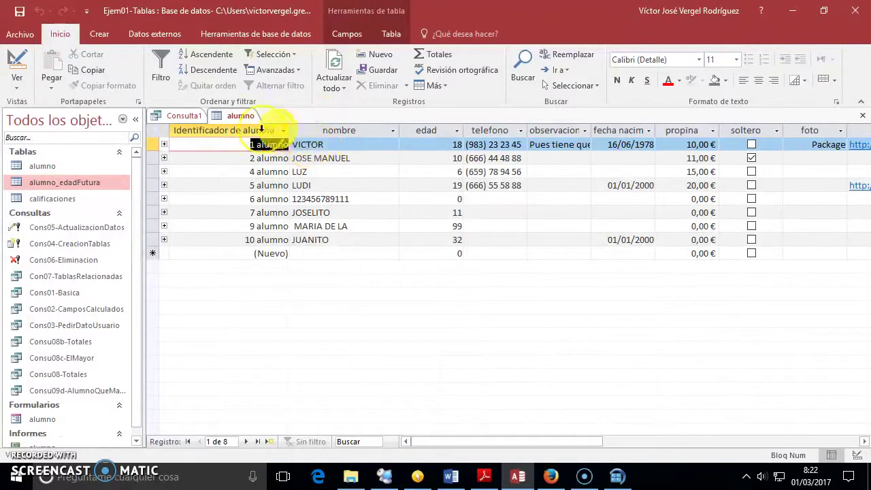
{"action": "double_click", "coordinate": [61, 181]}
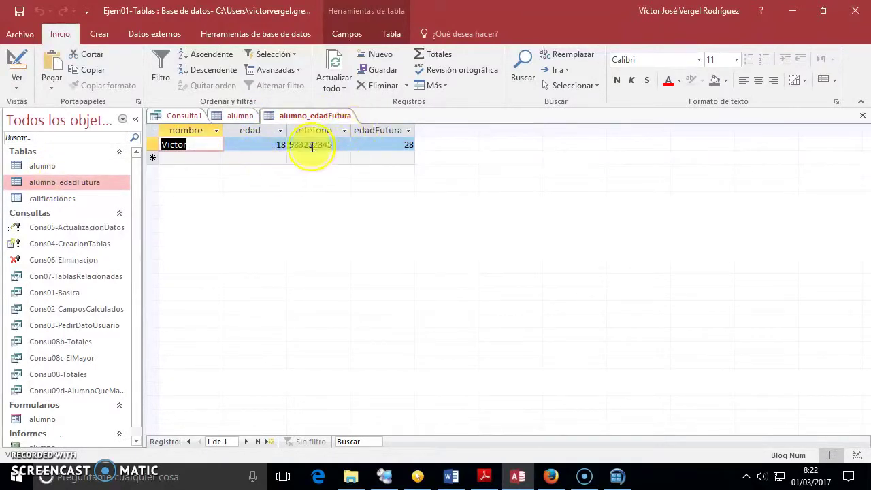
{"action": "left_click", "coordinate": [235, 117]}
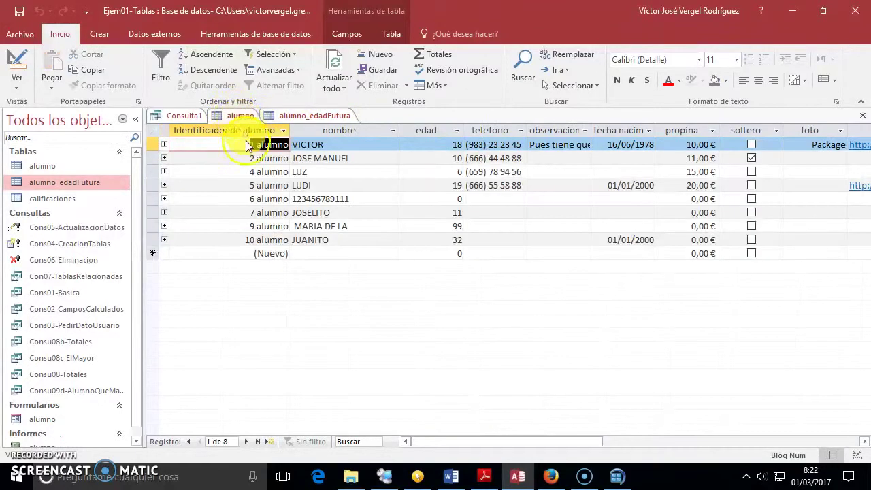